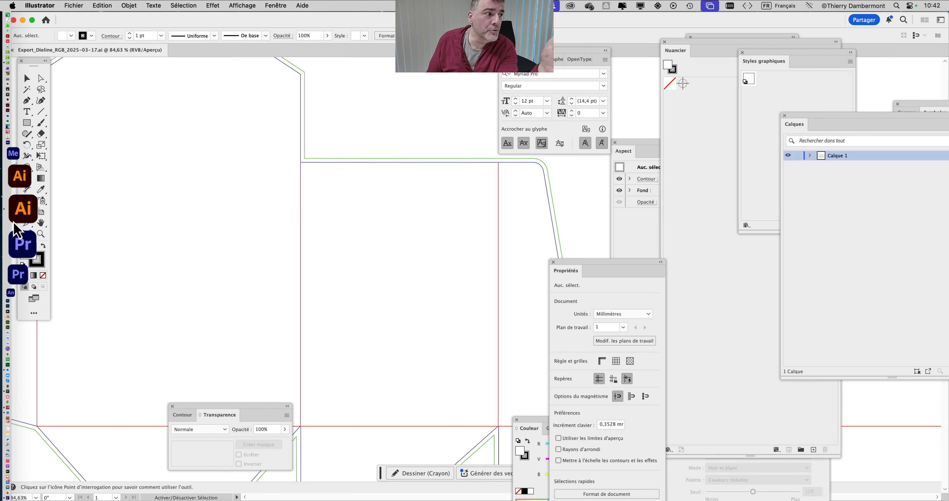
Step: Hide the floating panels covering the dieline, keeping only the toolbox and control bar
{"action": "key", "text": "shift+Tab"}
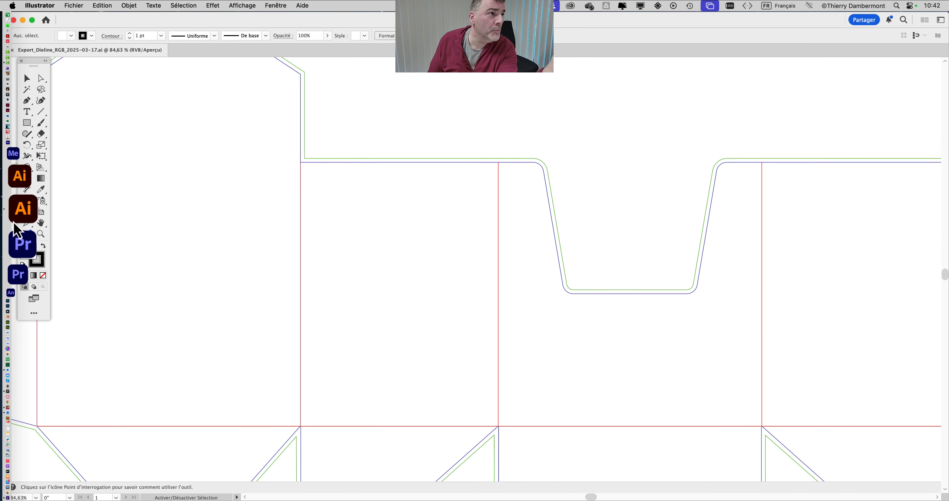
{"action": "key", "text": "shift+Tab"}
{"action": "key", "text": "shift+Tab"}
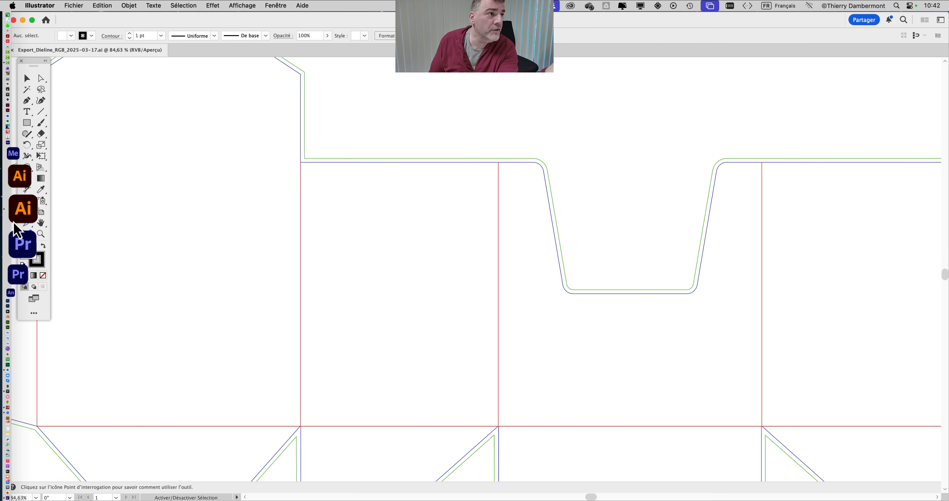
{"action": "key", "text": "shift+Tab"}
{"action": "key", "text": "shift+Tab"}
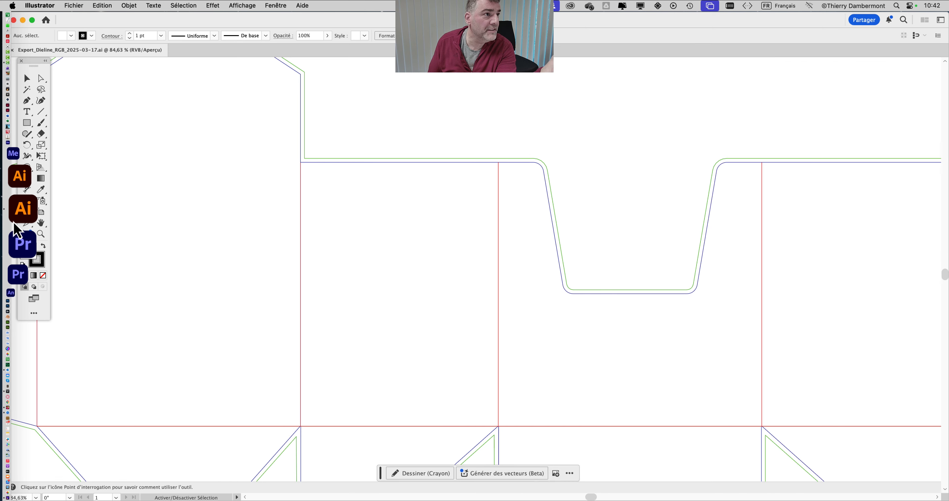
{"action": "key", "text": "shift+Tab"}
{"action": "key", "text": "shift+Tab"}
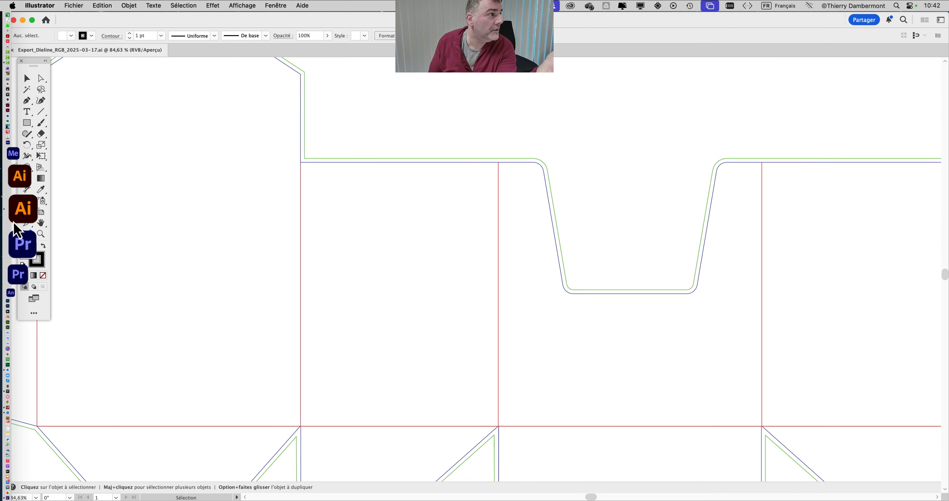
{"action": "key", "text": "shift+Tab"}
{"action": "key", "text": "shift+Tab"}
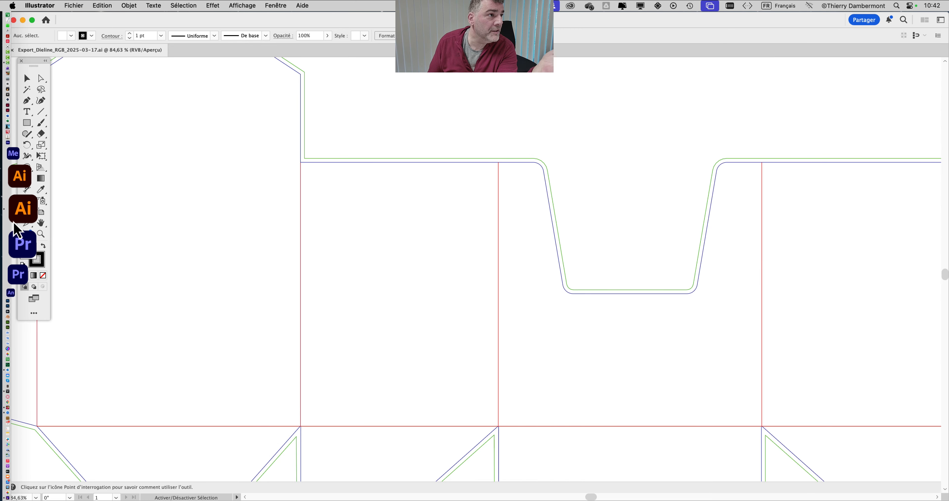
{"action": "key", "text": "shift+Tab"}
{"action": "key", "text": "shift+Tab"}
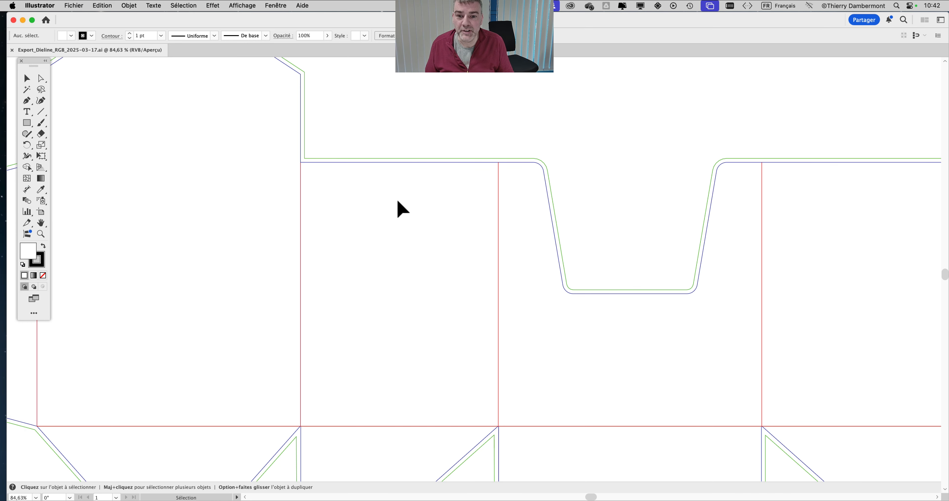
Step: Examine the complete box dieline and its dimensions legend with the floating panels hidden
{"action": "scroll", "coordinate": [398, 206], "scroll_direction": "down", "scroll_amount": 2}
{"action": "scroll", "coordinate": [398, 205], "scroll_direction": "down", "scroll_amount": 1}
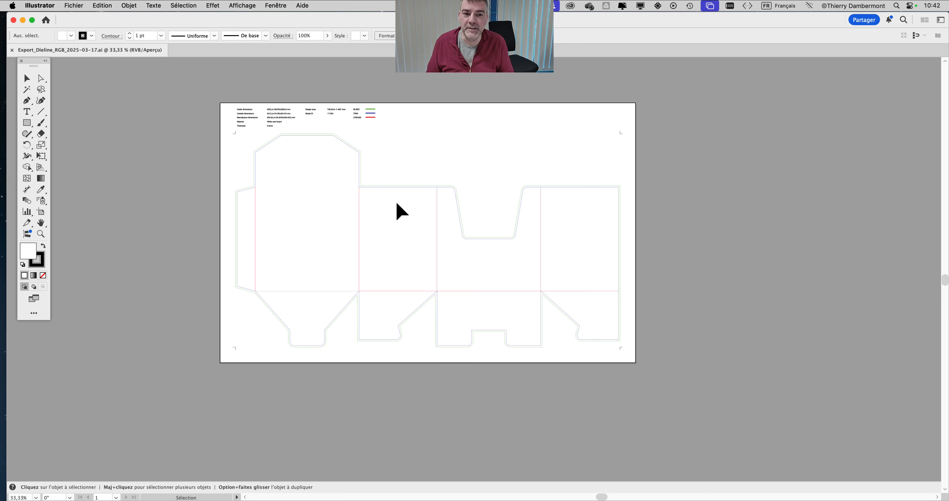
{"action": "left_click_drag", "start_coordinate": [419, 186], "coordinate": [449, 201]}
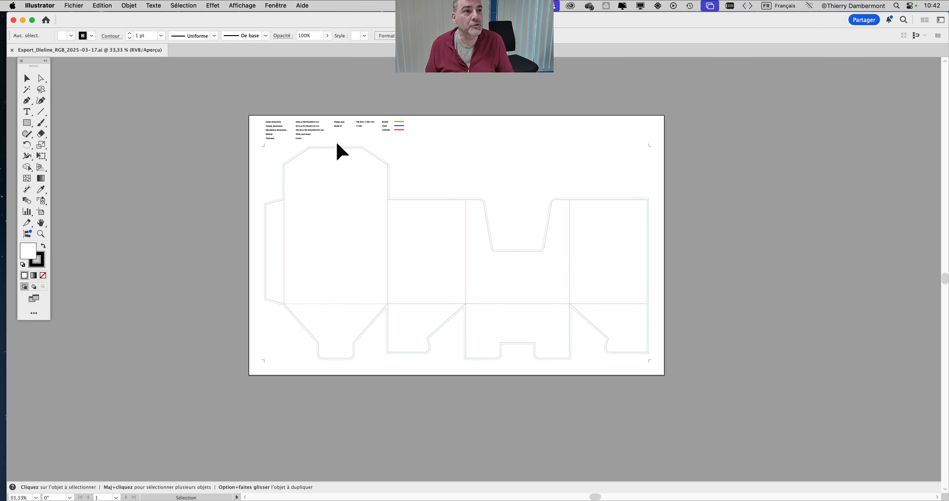
{"action": "scroll", "coordinate": [314, 137], "scroll_direction": "up", "scroll_amount": 1}
{"action": "left_click_drag", "start_coordinate": [433, 169], "coordinate": [419, 144]}
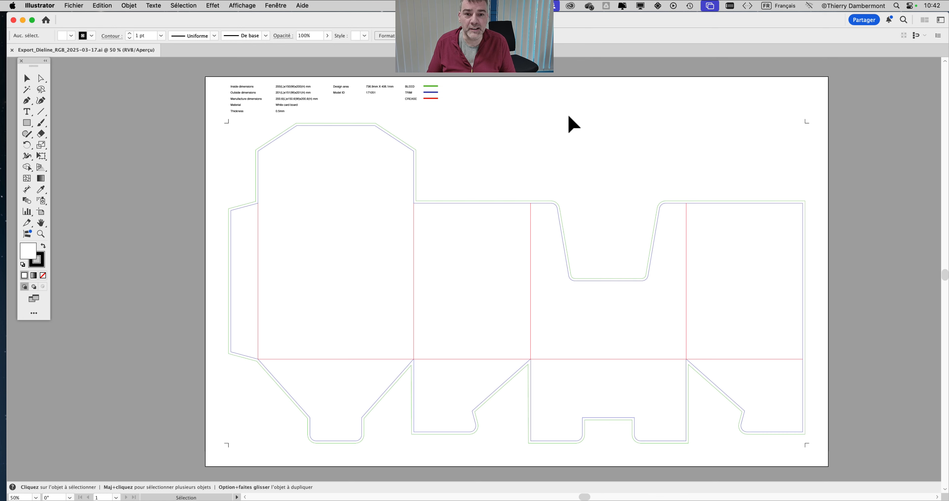
{"action": "key", "text": "Tab"}
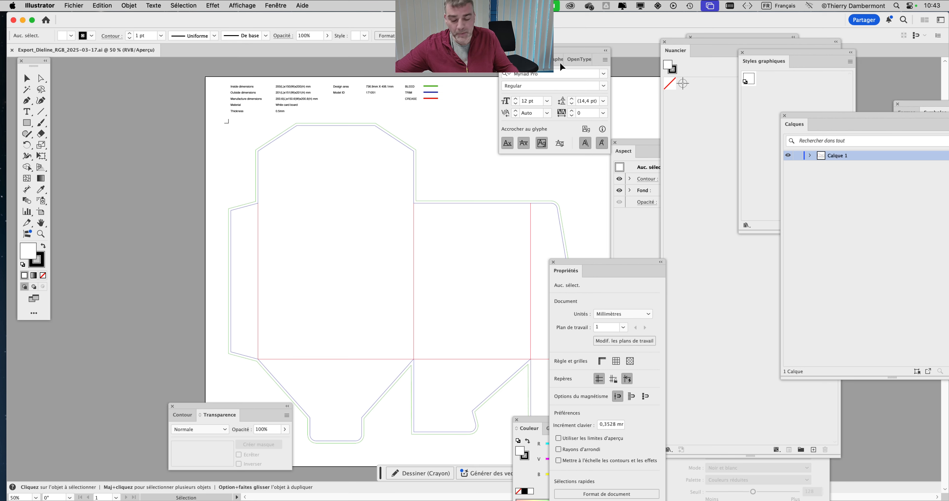
{"action": "key", "text": "shift+Tab"}
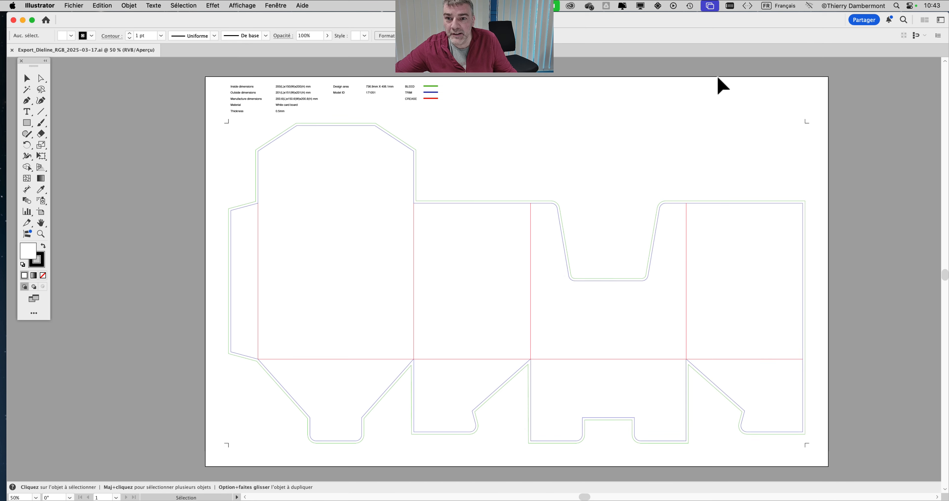
Step: Show only the Calques panel, reduce its size and make room for it beside the dieline
{"action": "left_click", "coordinate": [274, 6]}
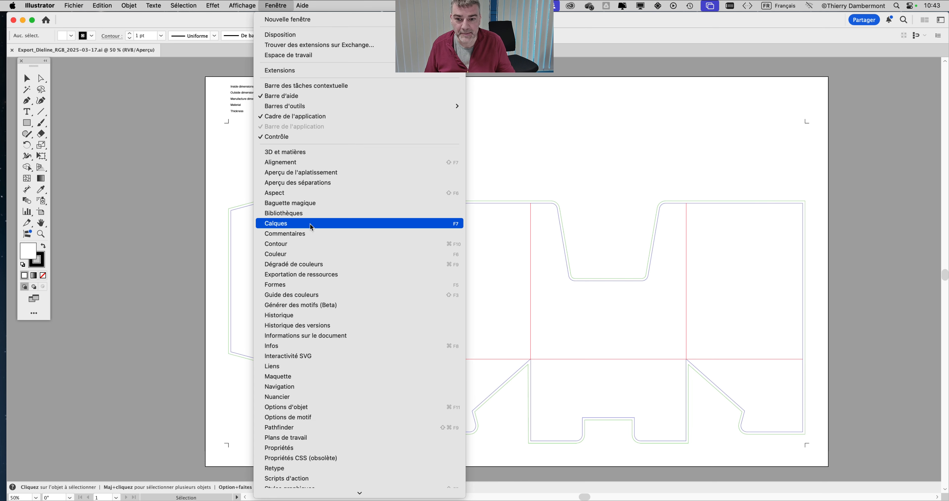
{"action": "left_click", "coordinate": [310, 223]}
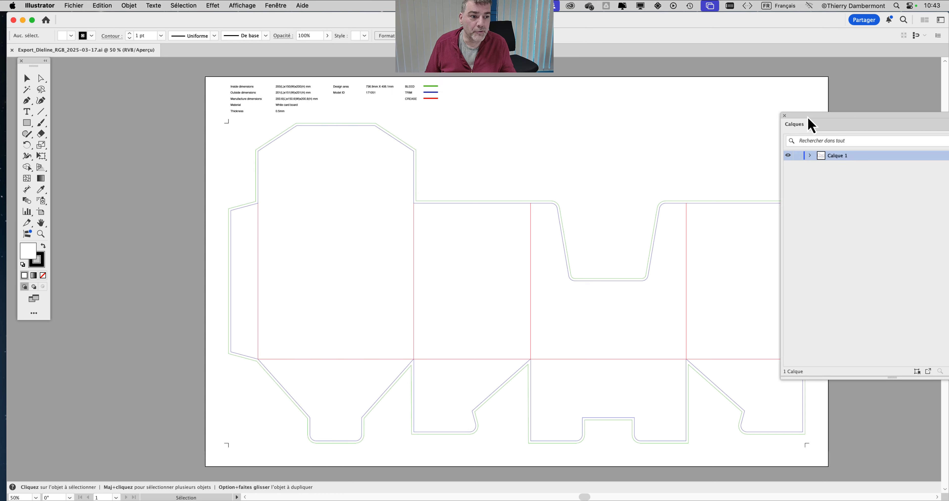
{"action": "left_click_drag", "start_coordinate": [808, 123], "coordinate": [713, 73]}
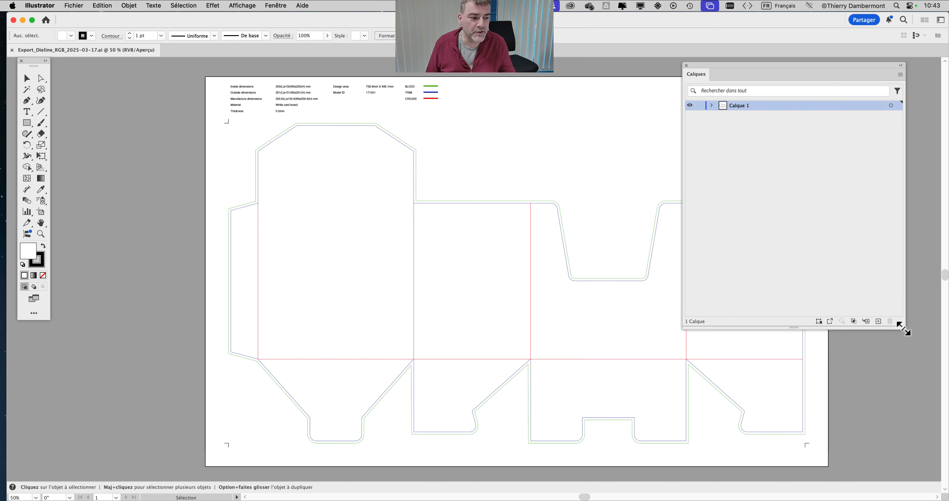
{"action": "left_click_drag", "start_coordinate": [901, 326], "coordinate": [846, 265]}
{"action": "key", "text": "space"}
{"action": "left_click_drag", "start_coordinate": [441, 195], "coordinate": [332, 191]}
Step: Place the Calques panel beside the dieline, expand Calque 1 and lengthen the panel for its contents
{"action": "left_click_drag", "start_coordinate": [729, 75], "coordinate": [761, 87]}
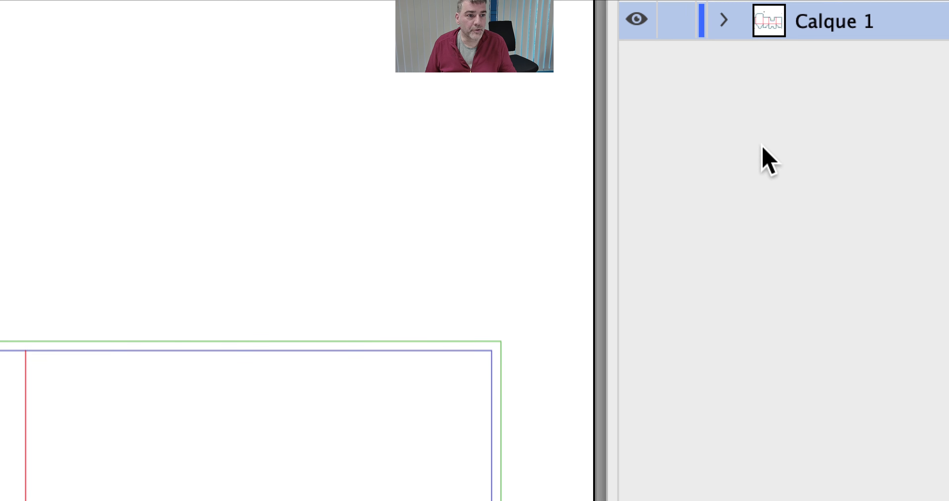
{"action": "left_click", "coordinate": [758, 143]}
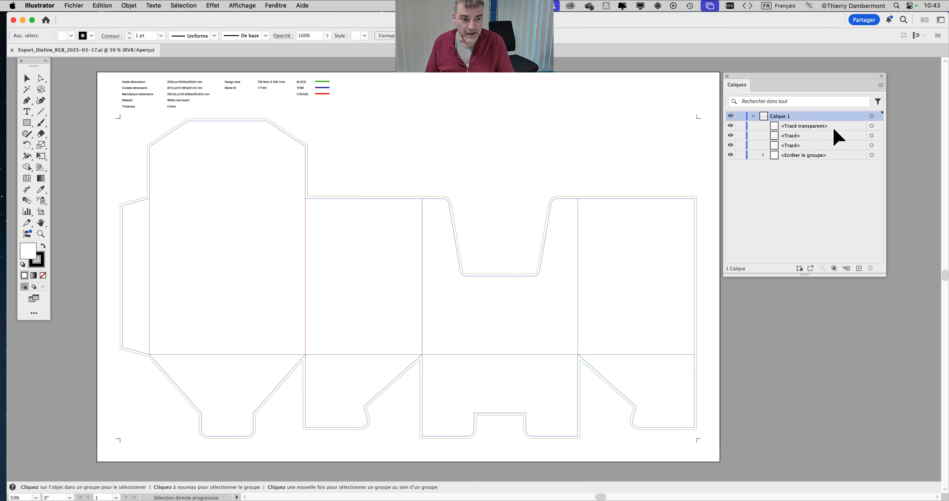
{"action": "left_click_drag", "start_coordinate": [883, 273], "coordinate": [882, 318]}
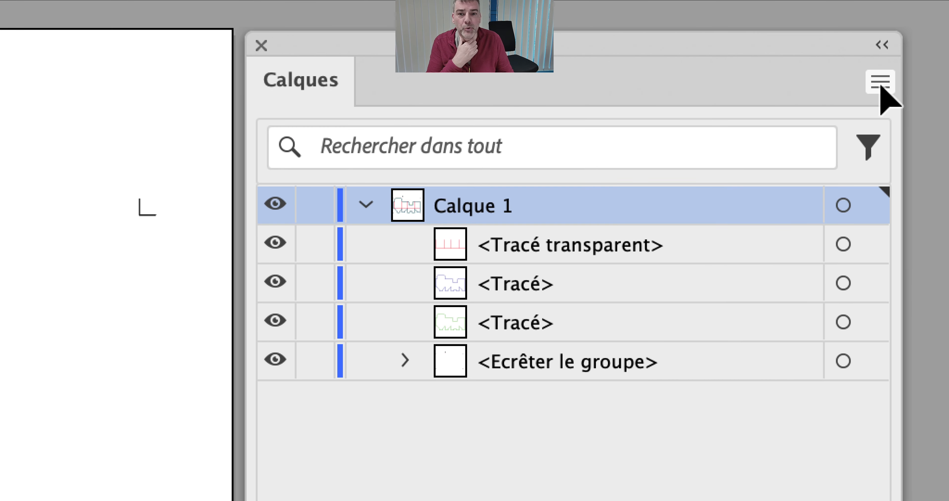
Step: Set the Calques panel's row size to a custom 100 pixels and enlarge the panel to fit the bigger thumbnails
{"action": "left_click", "coordinate": [880, 82]}
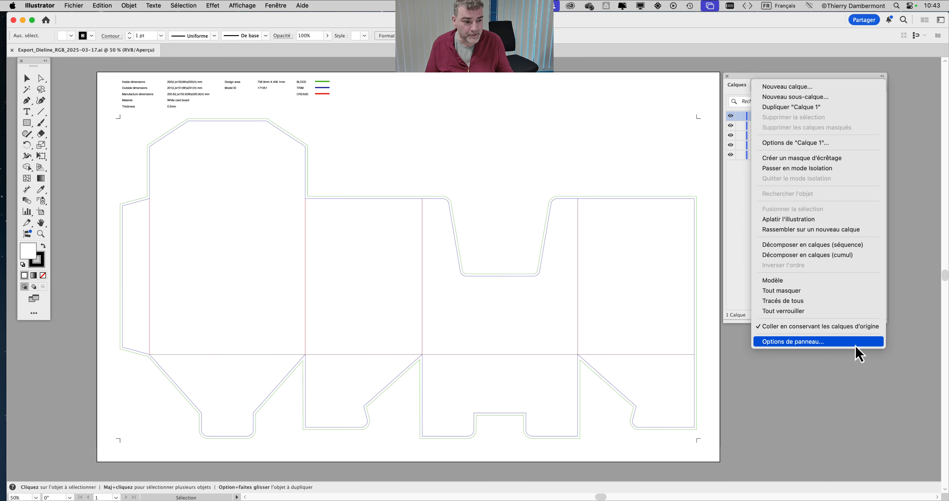
{"action": "left_click", "coordinate": [856, 345]}
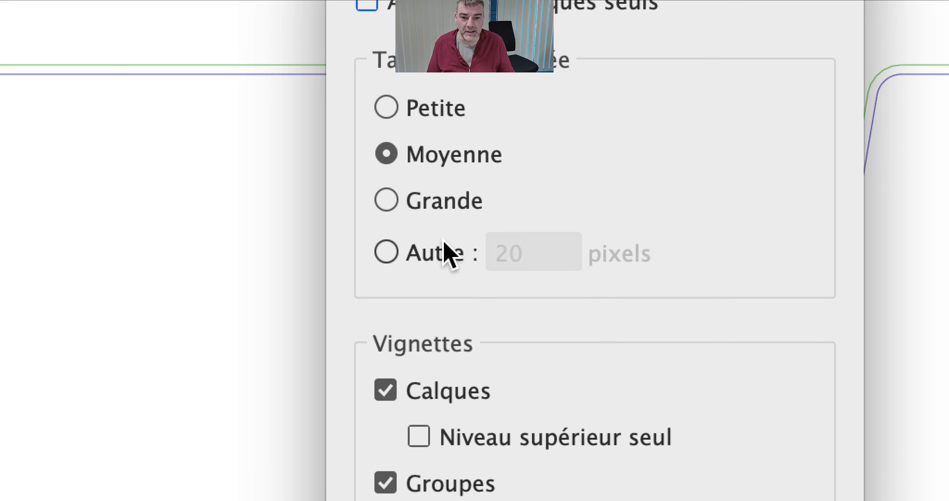
{"action": "left_click", "coordinate": [417, 177]}
{"action": "left_click", "coordinate": [446, 243]}
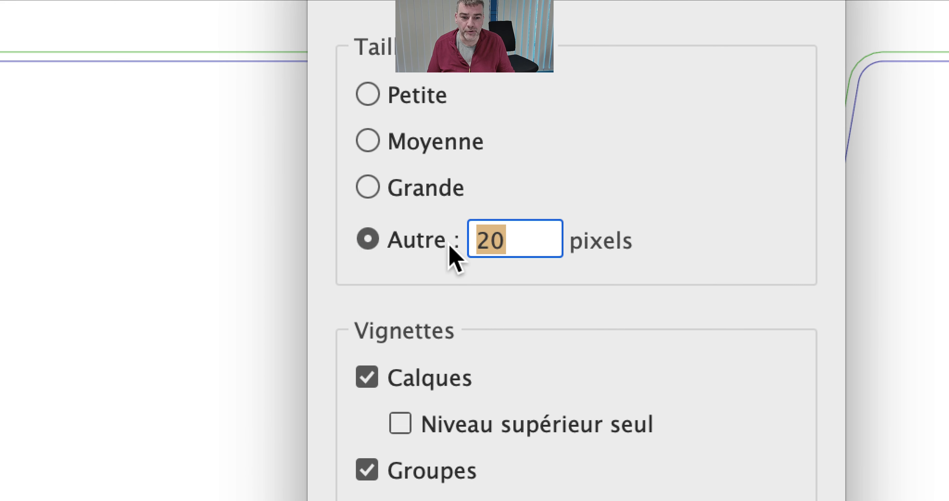
{"action": "type", "text": "100"}
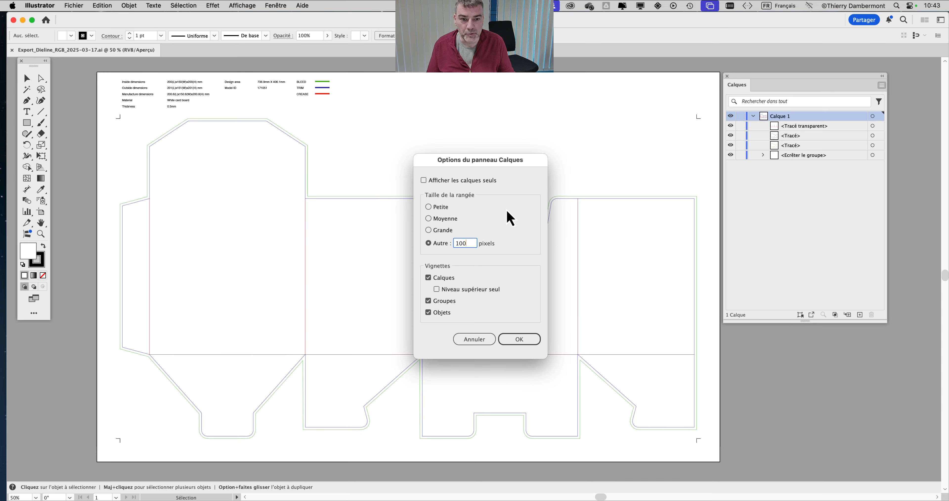
{"action": "left_click", "coordinate": [537, 339]}
{"action": "left_click_drag", "start_coordinate": [886, 319], "coordinate": [938, 440]}
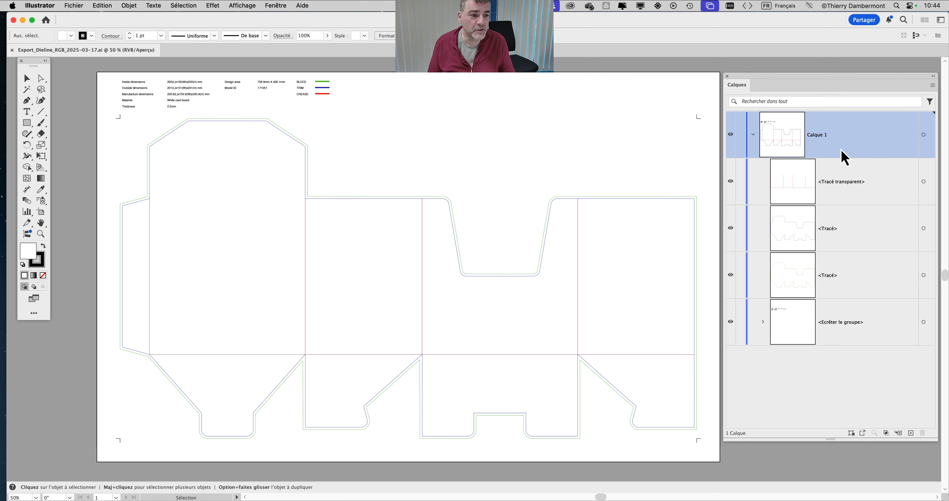
{"action": "left_click_drag", "start_coordinate": [798, 83], "coordinate": [771, 76]}
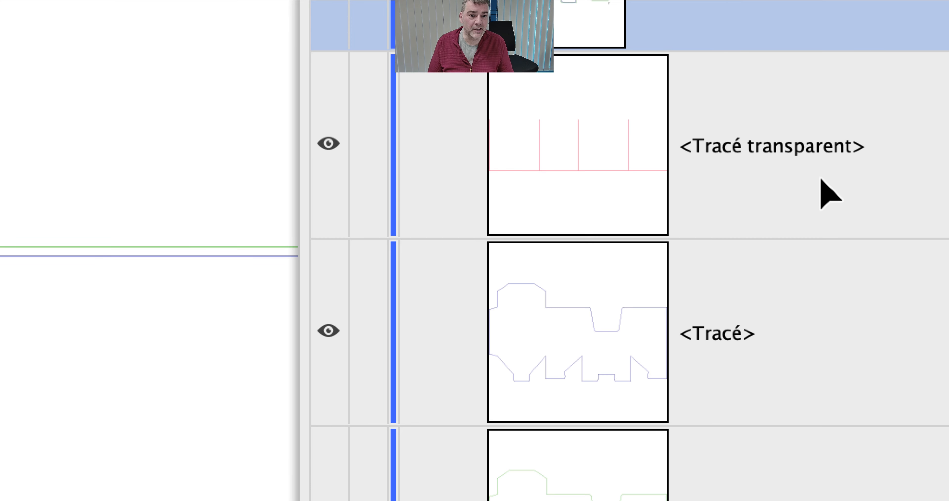
Step: Examine the crease, trim and bleed path entries inside Calque 1 one by one
{"action": "left_click", "coordinate": [821, 180]}
{"action": "left_click", "coordinate": [823, 221]}
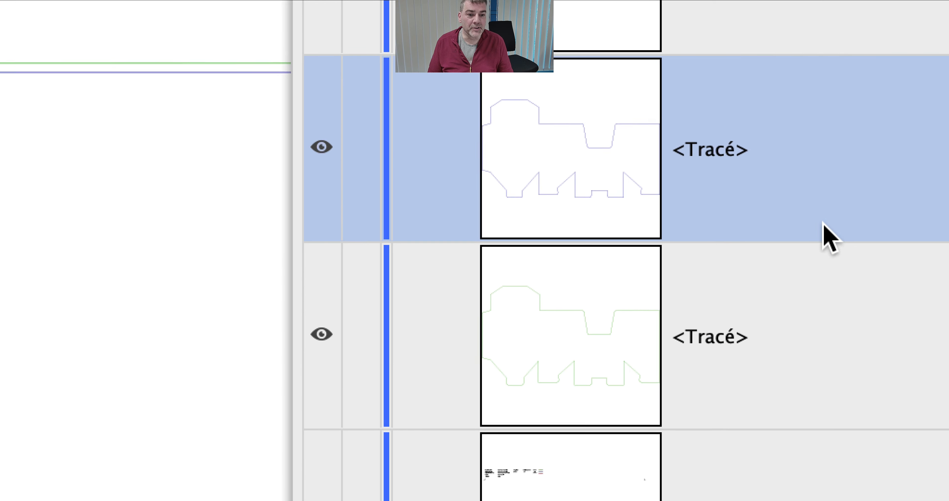
{"action": "left_click", "coordinate": [824, 245]}
{"action": "left_click", "coordinate": [822, 125]}
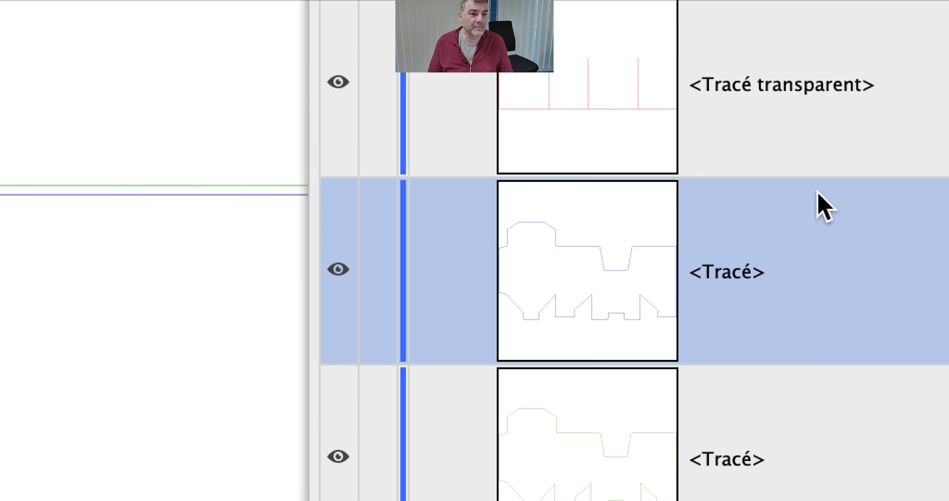
{"action": "left_click", "coordinate": [817, 178]}
{"action": "left_click", "coordinate": [818, 324]}
{"action": "left_click", "coordinate": [818, 468]}
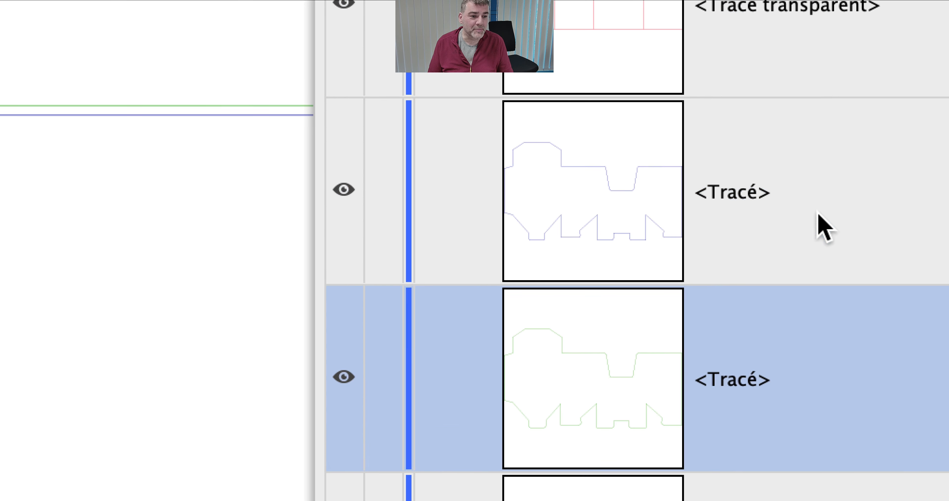
{"action": "left_click", "coordinate": [824, 228]}
{"action": "left_click", "coordinate": [811, 68]}
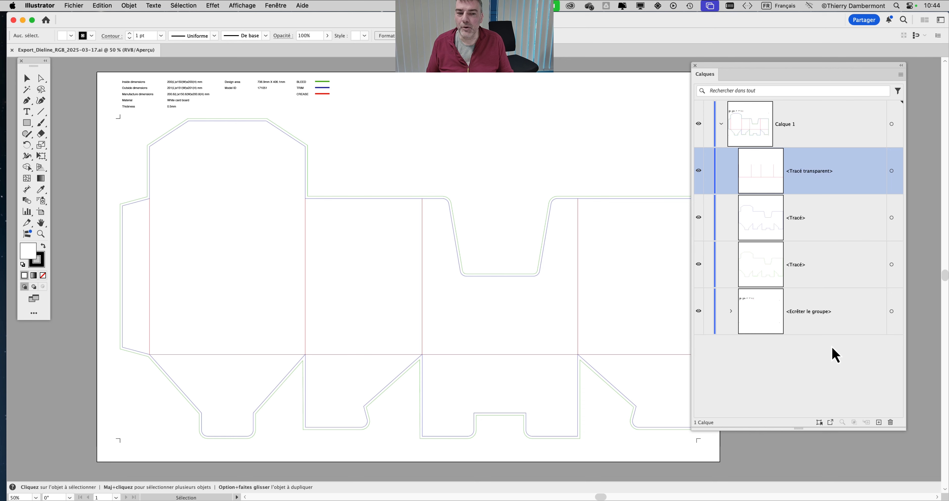
Step: Toggle the visibility of the <Ecrêter le groupe> entry to check which artwork it contains, ending with it shown
{"action": "left_click", "coordinate": [830, 323]}
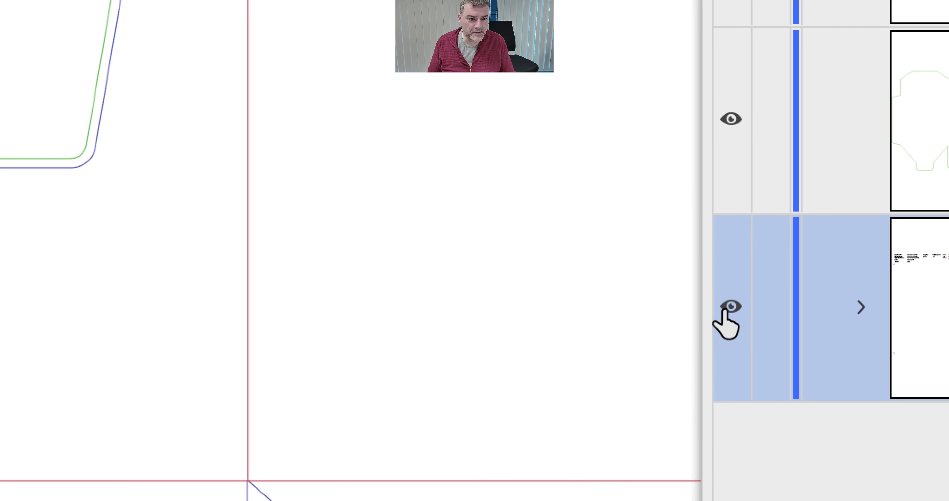
{"action": "left_click", "coordinate": [724, 310]}
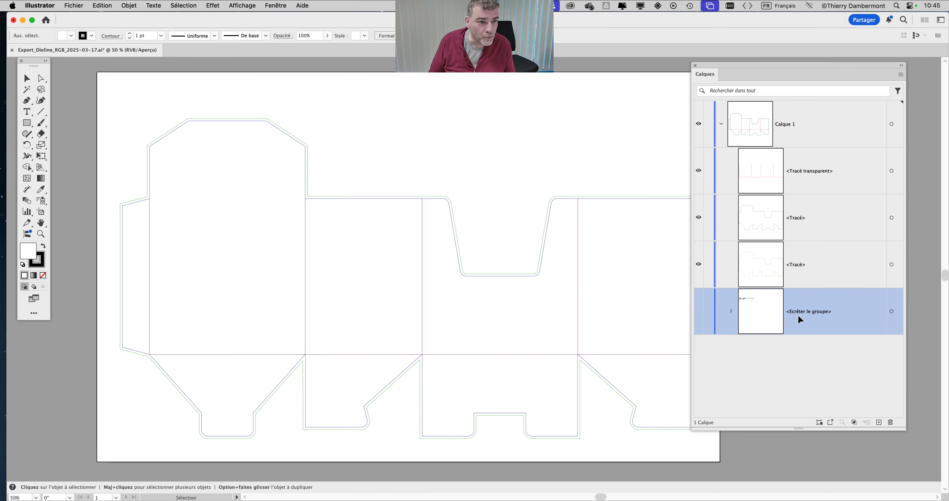
{"action": "left_click", "coordinate": [792, 137]}
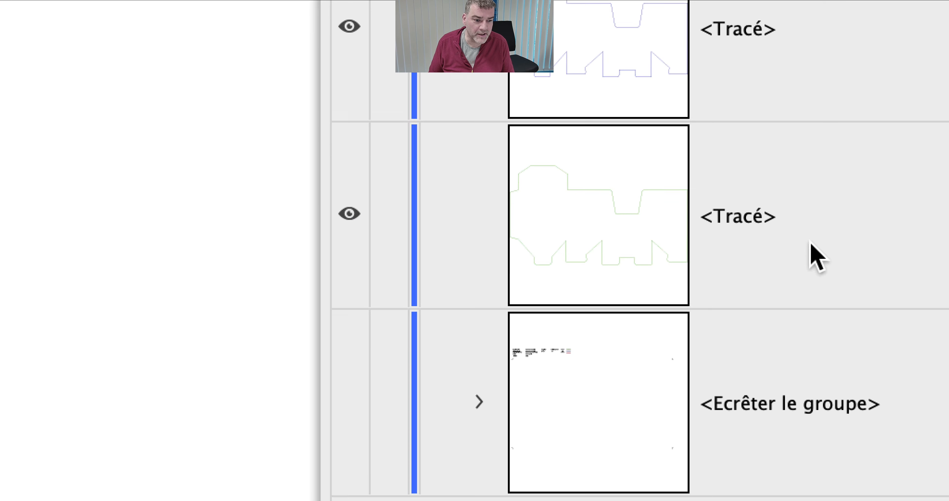
{"action": "left_click", "coordinate": [812, 280]}
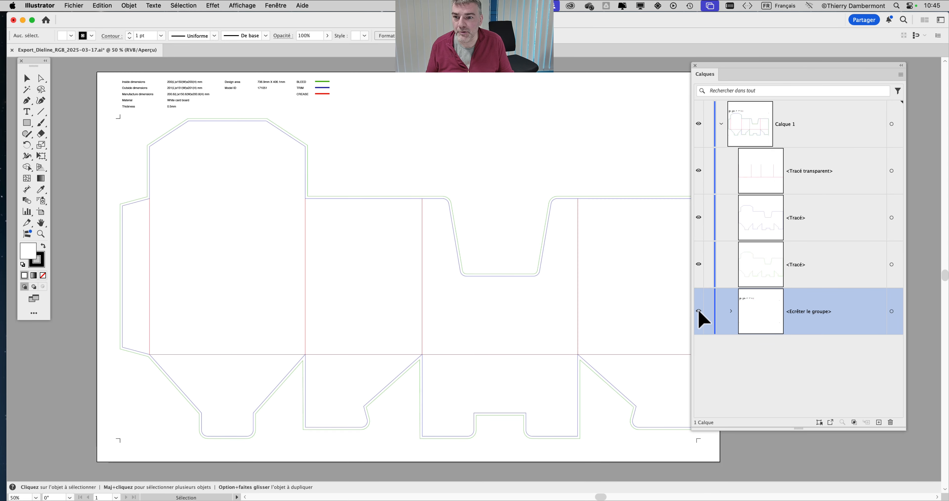
{"action": "left_click", "coordinate": [716, 277]}
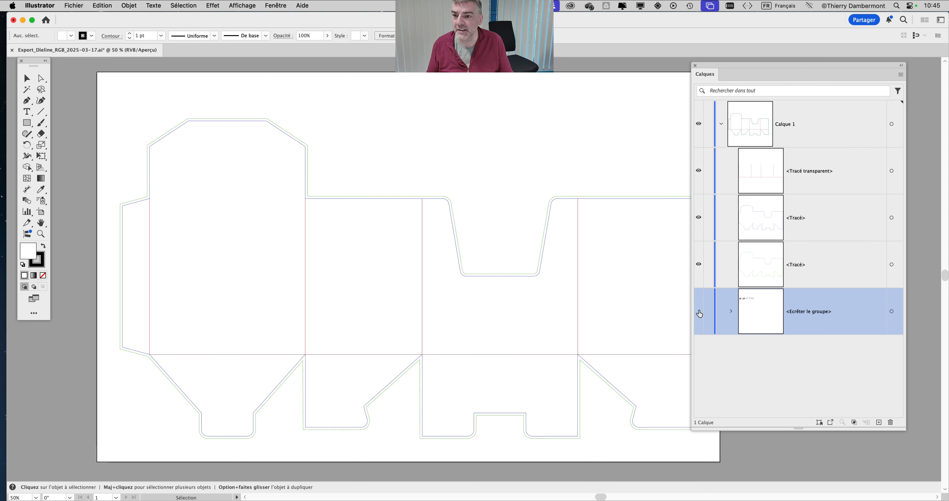
{"action": "left_click", "coordinate": [716, 277]}
{"action": "left_click", "coordinate": [699, 312]}
{"action": "left_click", "coordinate": [698, 312]}
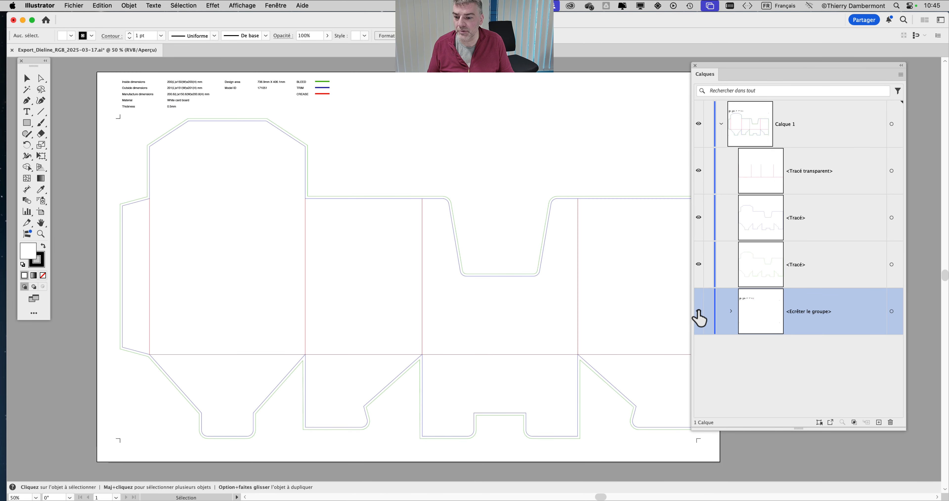
{"action": "left_click", "coordinate": [699, 313]}
{"action": "left_click", "coordinate": [699, 313]}
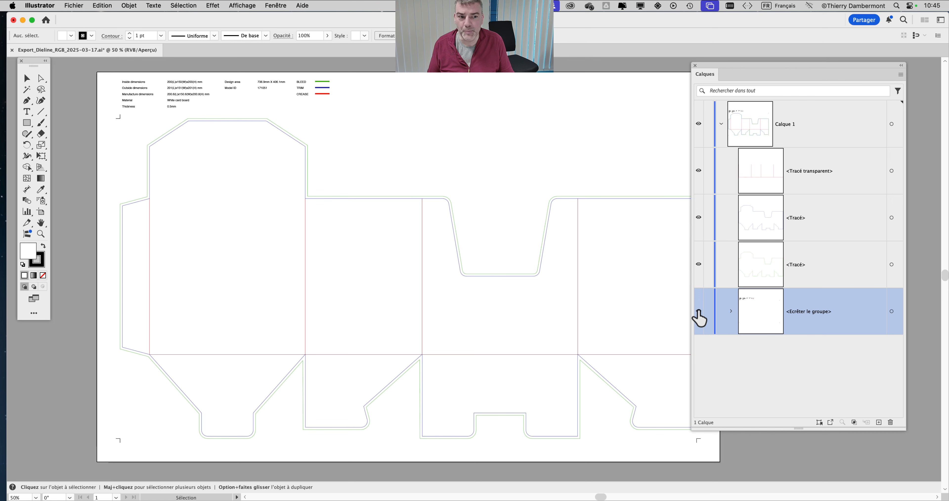
{"action": "left_click_drag", "start_coordinate": [720, 74], "coordinate": [784, 74]}
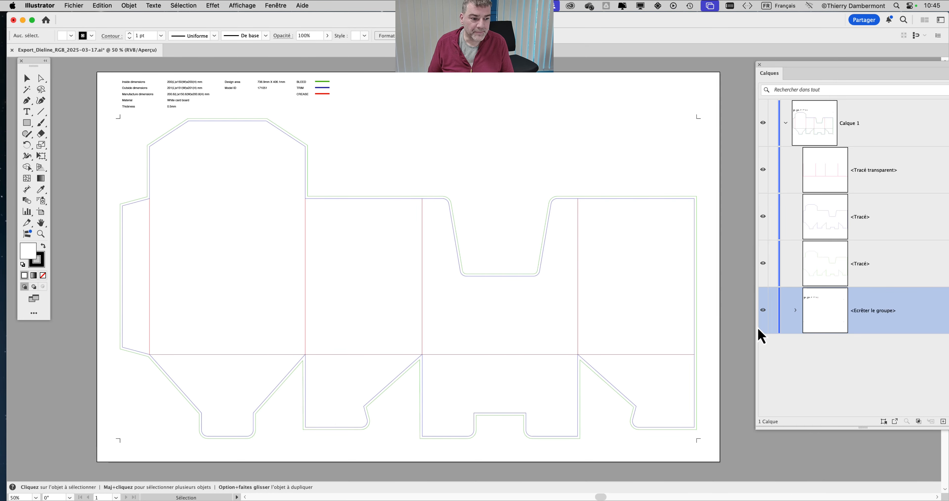
Step: Recheck the <Ecrêter le groupe> artwork by toggling its visibility, and read the legend's dimensions, material, thickness, design area and model ID
{"action": "left_click", "coordinate": [764, 310]}
{"action": "left_click", "coordinate": [764, 310]}
{"action": "scroll", "coordinate": [122, 82], "scroll_direction": "up", "scroll_amount": 1}
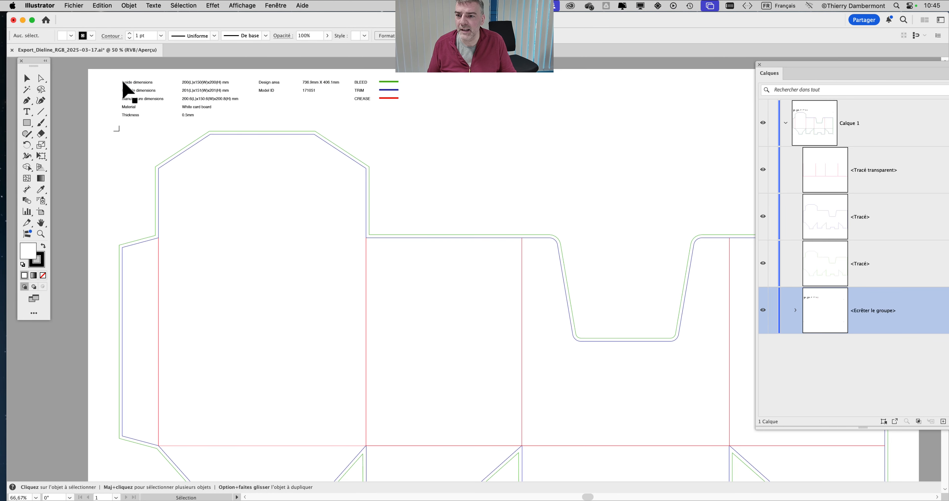
{"action": "scroll", "coordinate": [128, 88], "scroll_direction": "up", "scroll_amount": 5}
{"action": "key", "text": "space"}
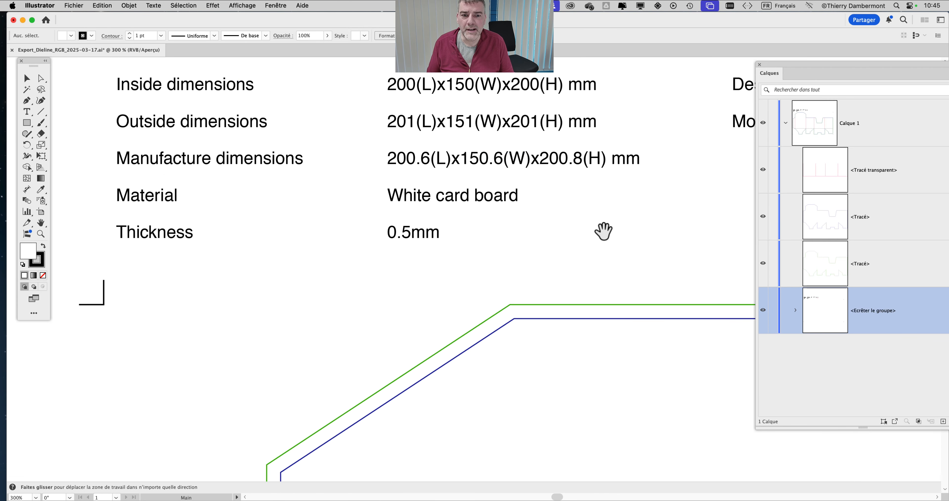
{"action": "left_click_drag", "start_coordinate": [604, 231], "coordinate": [535, 258]}
{"action": "left_click_drag", "start_coordinate": [219, 270], "coordinate": [309, 250]}
{"action": "left_click_drag", "start_coordinate": [536, 265], "coordinate": [533, 265]}
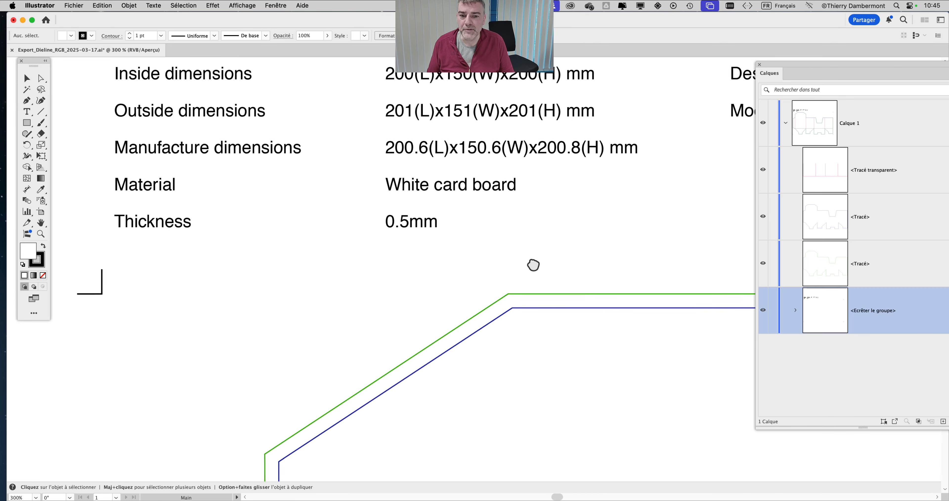
{"action": "scroll", "coordinate": [534, 264], "scroll_direction": "right", "scroll_amount": 10}
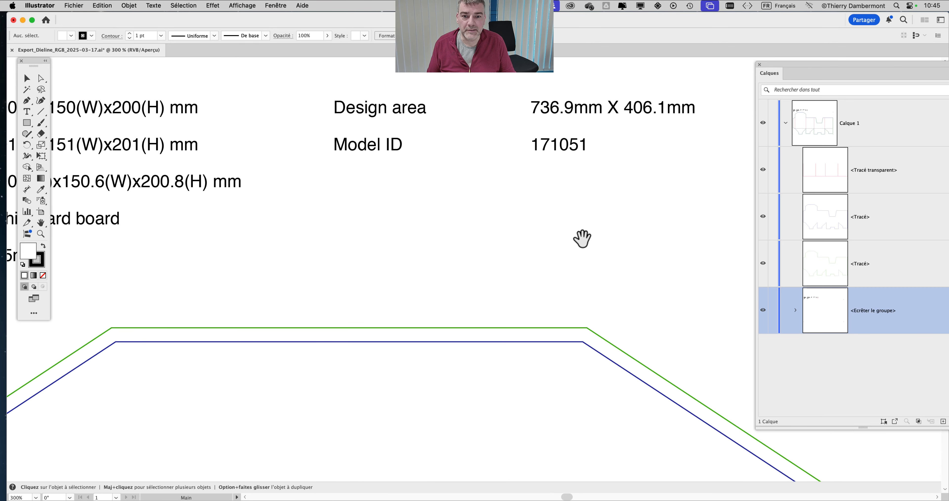
{"action": "scroll", "coordinate": [508, 229], "scroll_direction": "left", "scroll_amount": 1}
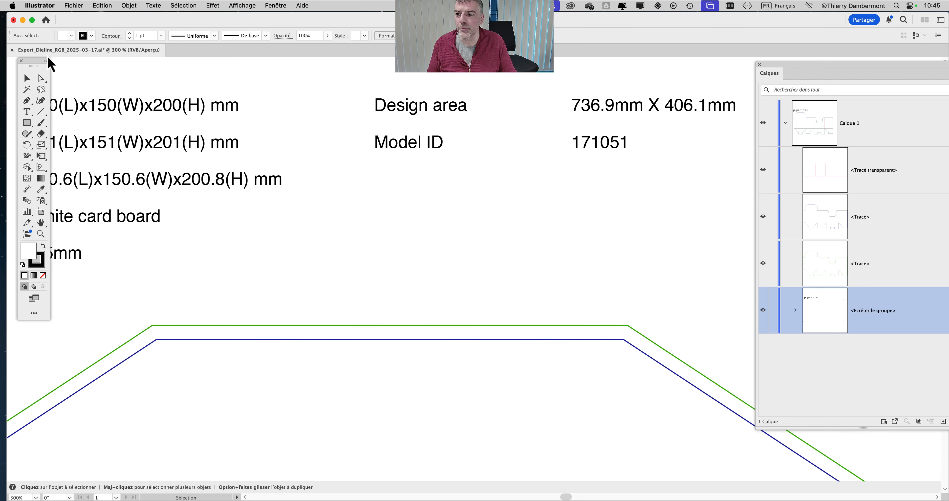
{"action": "scroll", "coordinate": [348, 148], "scroll_direction": "left", "scroll_amount": 3}
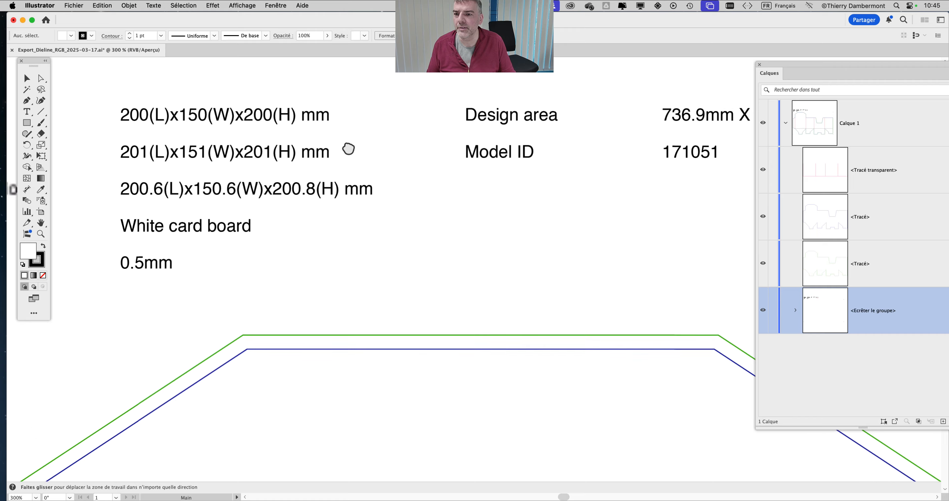
Step: Switch to Finder, check the full name of the Pacdora web link stored with the open dieline, and return to Illustrator
{"action": "key", "text": "super+Tab"}
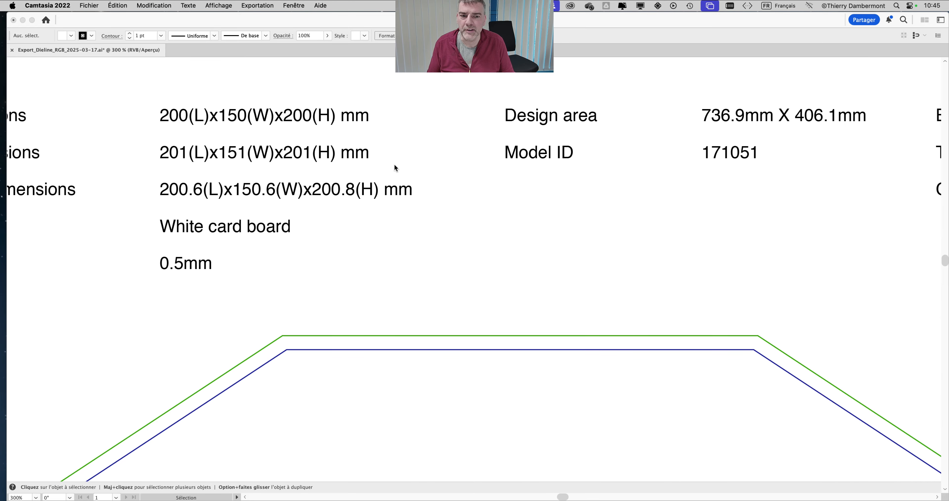
{"action": "key", "text": "super+Tab"}
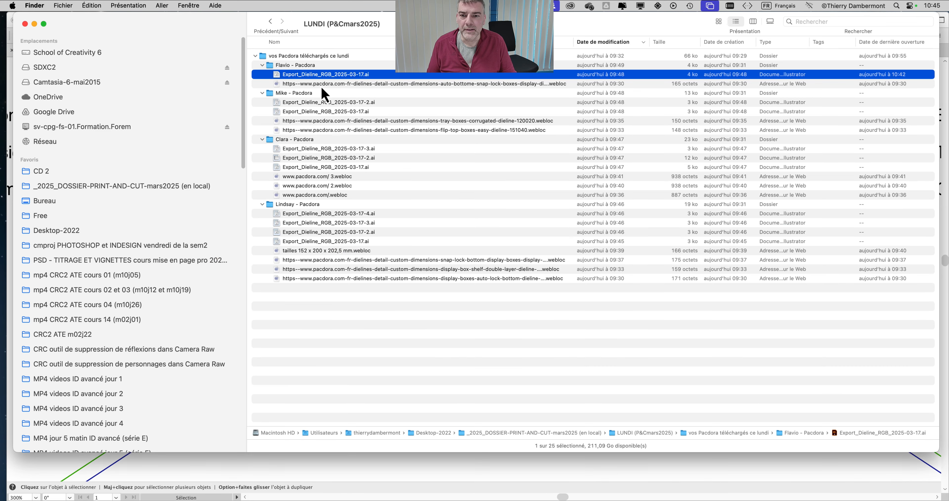
{"action": "left_click", "coordinate": [330, 83]}
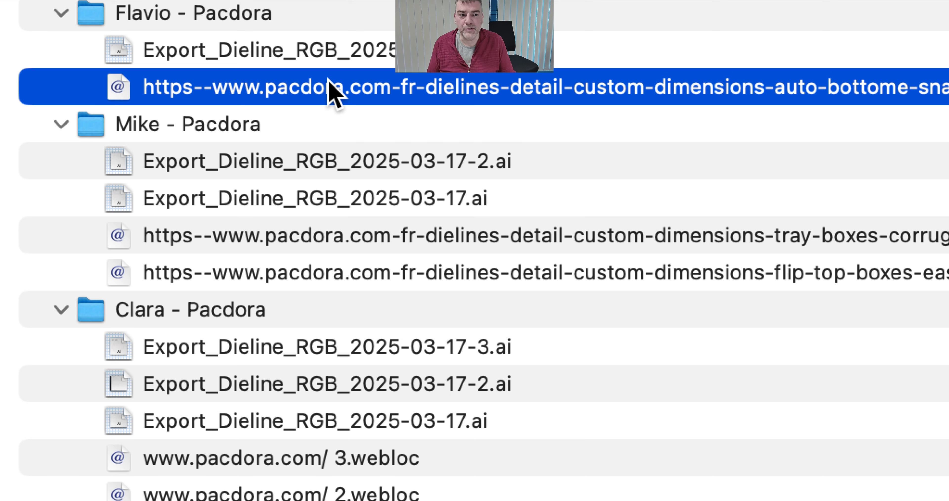
{"action": "key", "text": "Return"}
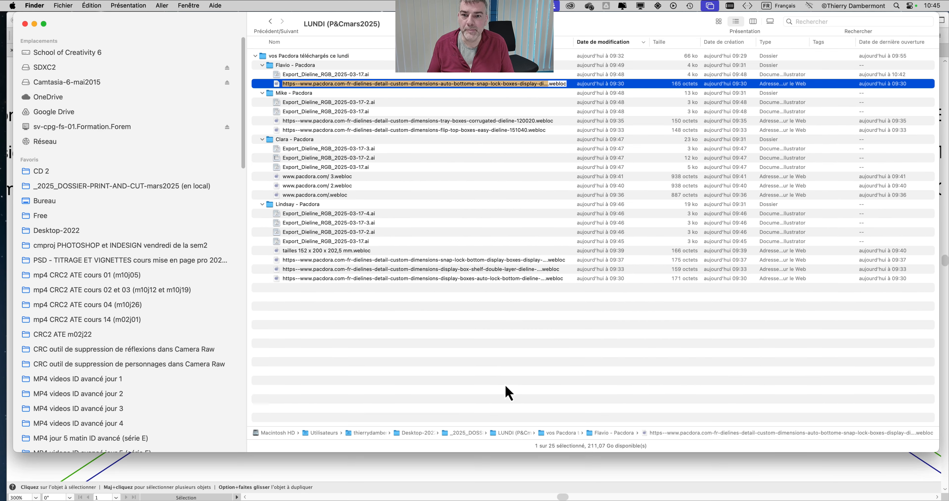
{"action": "key", "text": "Return"}
{"action": "key", "text": "super+Tab"}
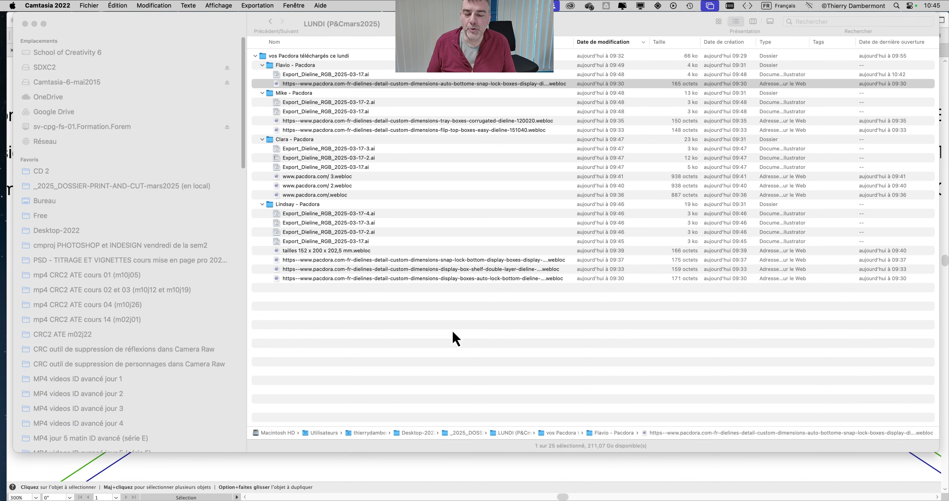
{"action": "key", "text": "super+Tab"}
{"action": "key", "text": "super+Tab"}
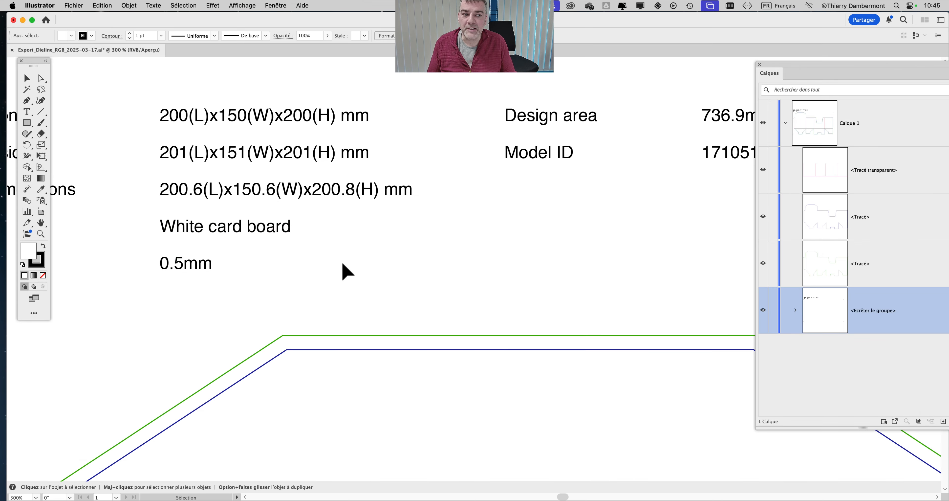
Step: Move the Calques panel fully into view and delete the <Ecrêter le groupe> entry containing the legend and corner marks
{"action": "left_click_drag", "start_coordinate": [801, 70], "coordinate": [658, 28]}
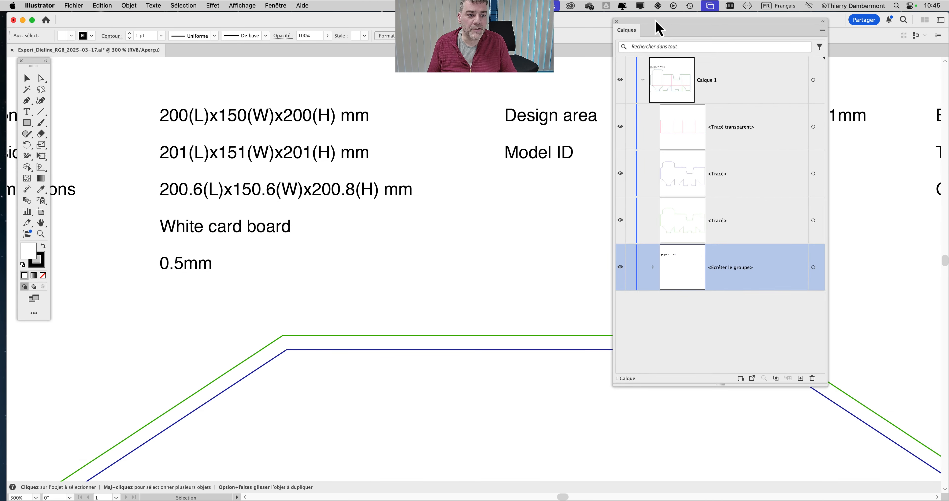
{"action": "key", "text": "super+alt"}
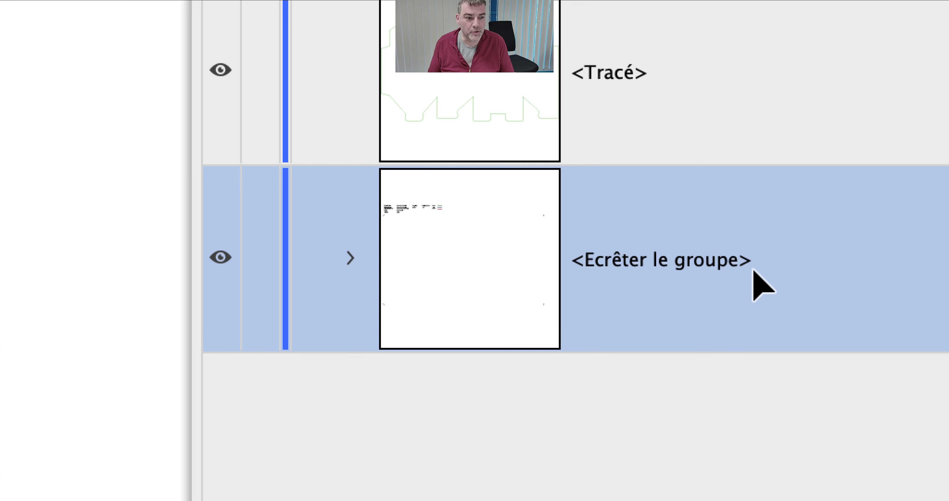
{"action": "left_click_drag", "start_coordinate": [759, 267], "coordinate": [801, 358]}
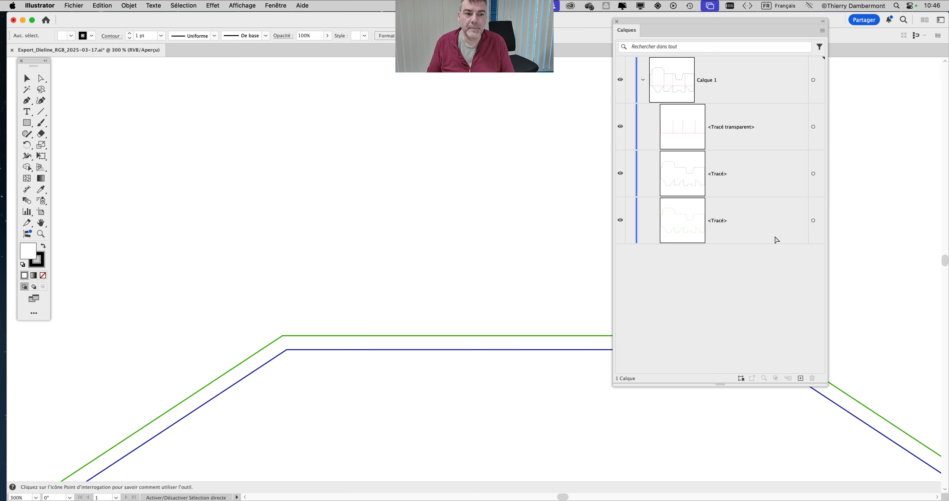
Step: Rename the red fold-line path <Tracé transparent> in Calque 1 as crease
{"action": "key", "text": "super+minus"}
{"action": "key", "text": "super+minus"}
{"action": "key", "text": "super+minus"}
{"action": "left_click_drag", "start_coordinate": [438, 282], "coordinate": [284, 88]}
{"action": "left_click", "coordinate": [751, 141]}
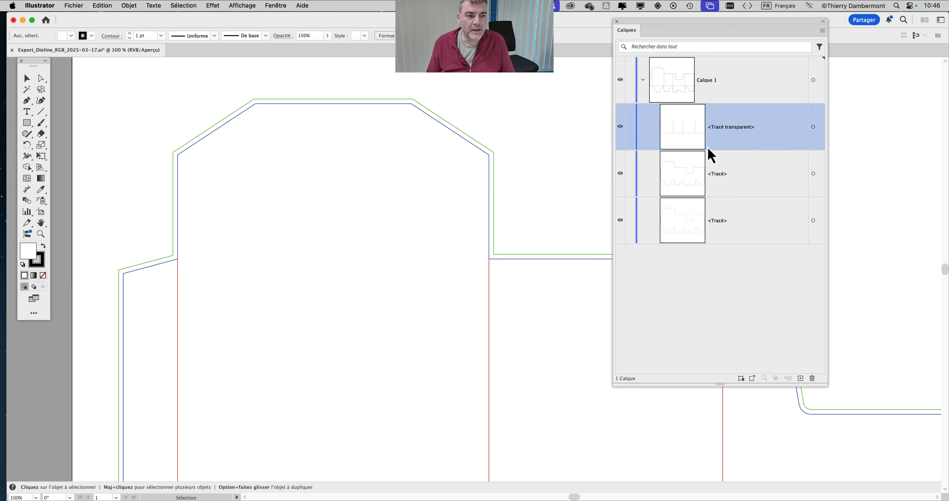
{"action": "key", "text": "super+minus"}
{"action": "key", "text": "super+minus"}
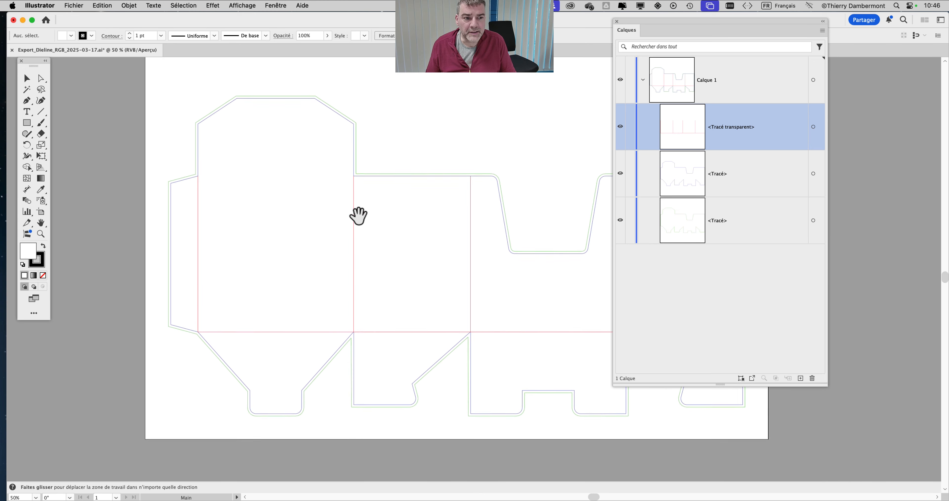
{"action": "left_click_drag", "start_coordinate": [358, 215], "coordinate": [358, 215]}
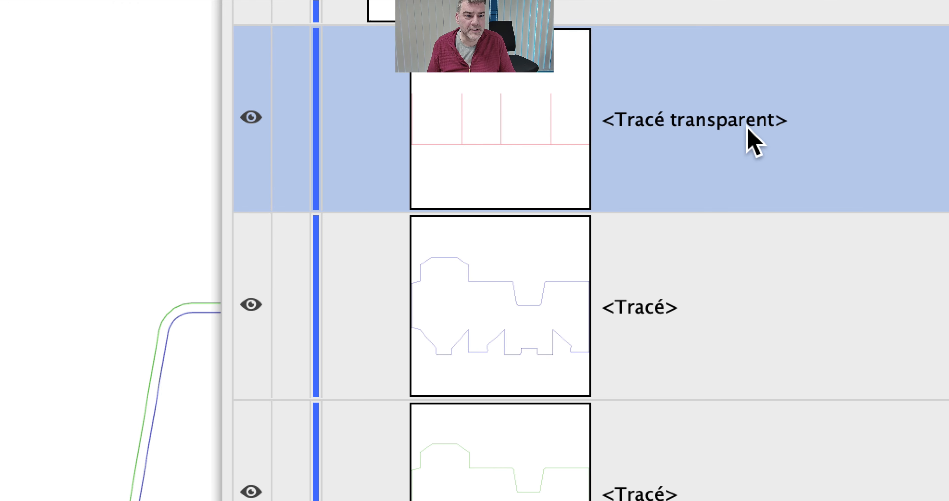
{"action": "double_click", "coordinate": [752, 123]}
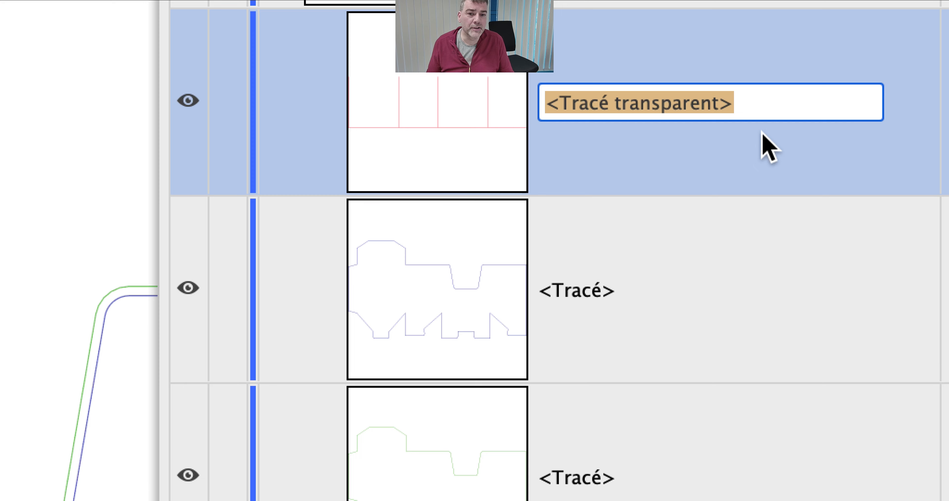
{"action": "type", "text": "crease"}
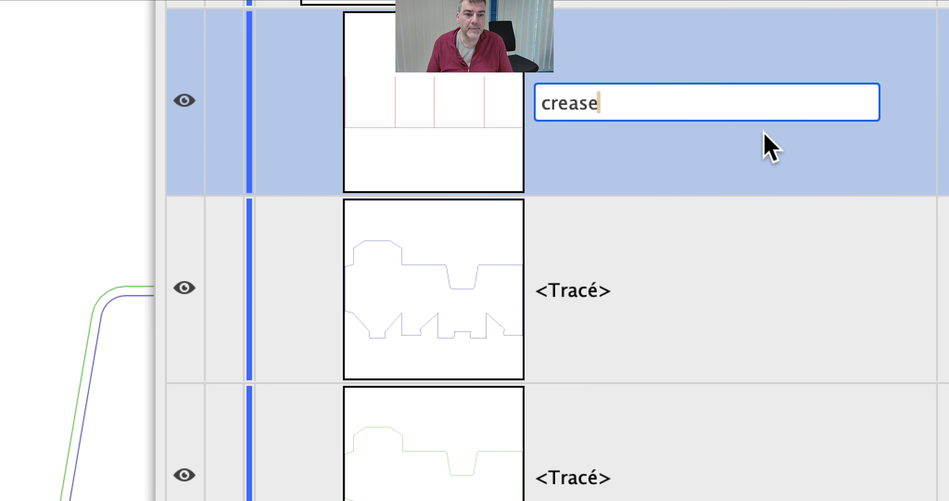
{"action": "key", "text": "Return"}
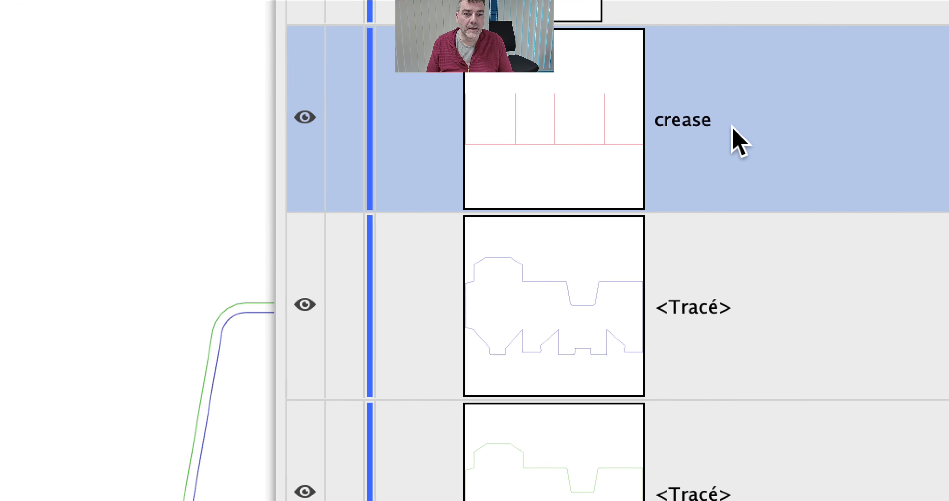
{"action": "double_click", "coordinate": [593, 105]}
{"action": "left_click", "coordinate": [732, 127]}
{"action": "type", "text": "("}
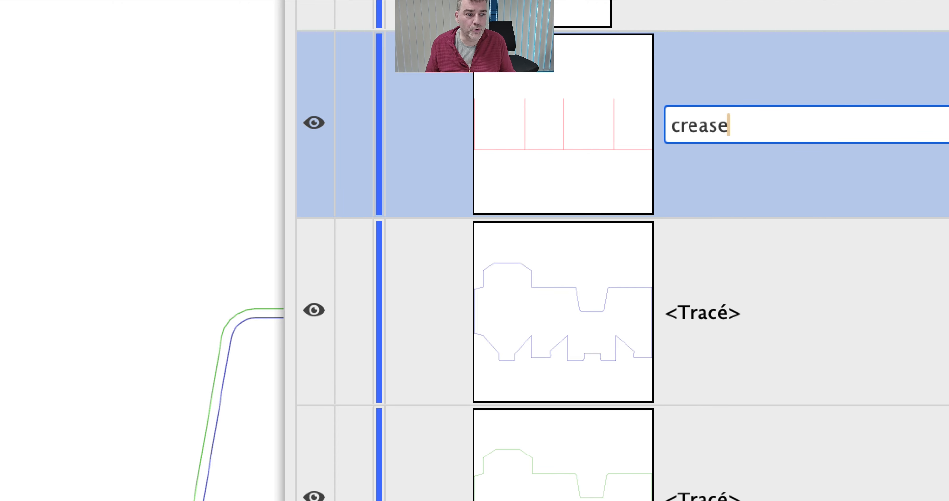
{"action": "left_click_drag", "start_coordinate": [733, 127], "coordinate": [713, 144]}
{"action": "key", "text": "Return"}
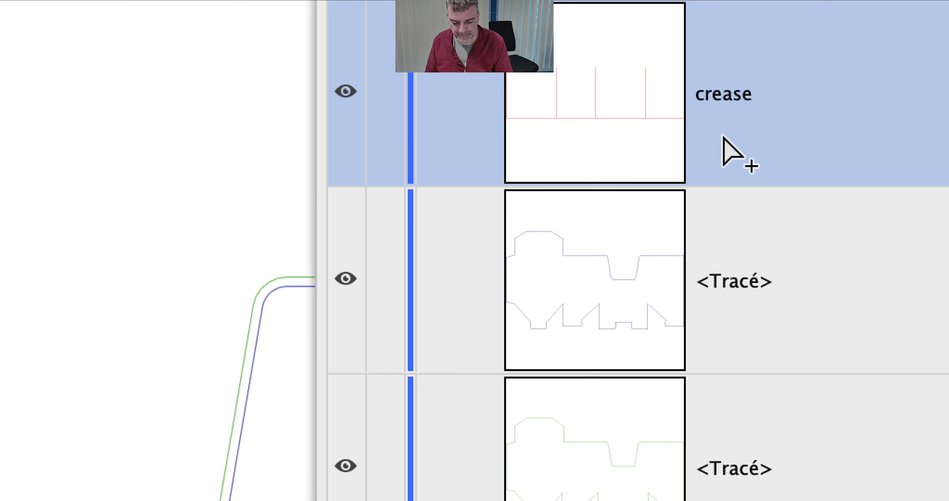
Step: Switch to Firefox, fit the window with the rainage definition page to the screen, and briefly display the page's QR code
{"action": "key", "text": "super+Tab"}
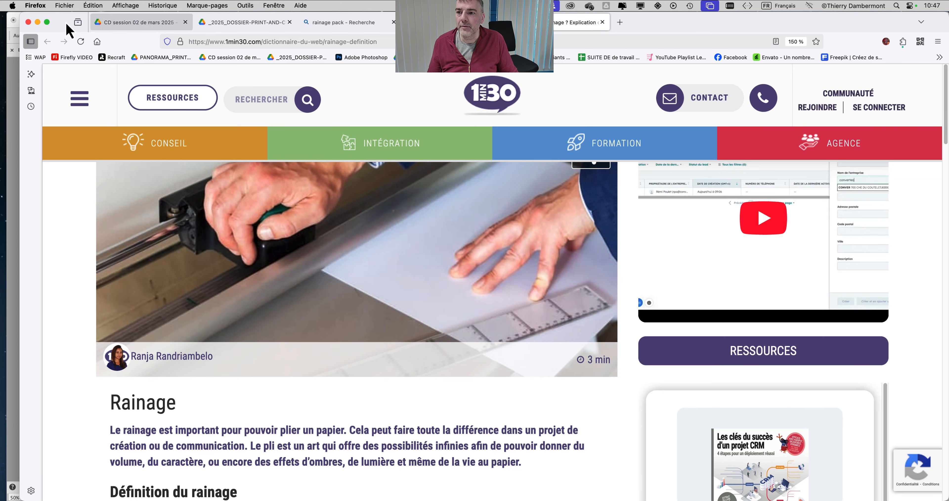
{"action": "left_click", "coordinate": [73, 23]}
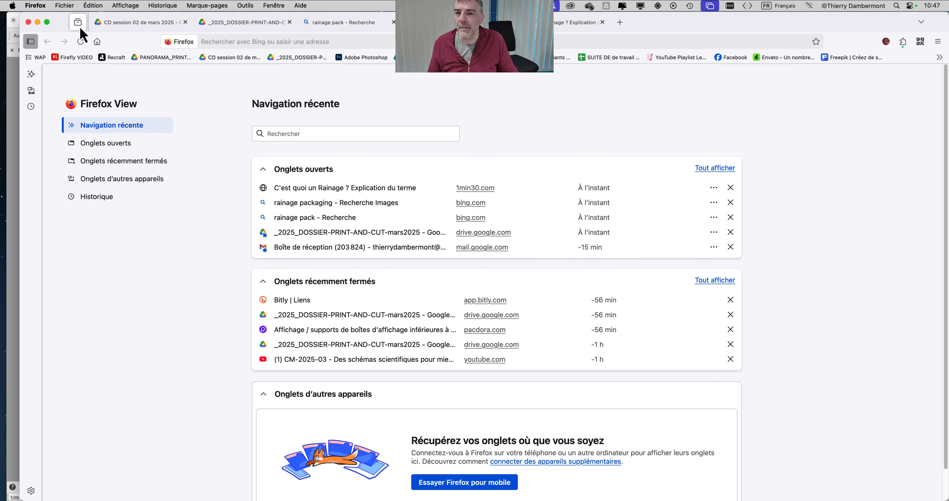
{"action": "left_click", "coordinate": [575, 23]}
{"action": "left_click_drag", "start_coordinate": [701, 24], "coordinate": [681, 23]}
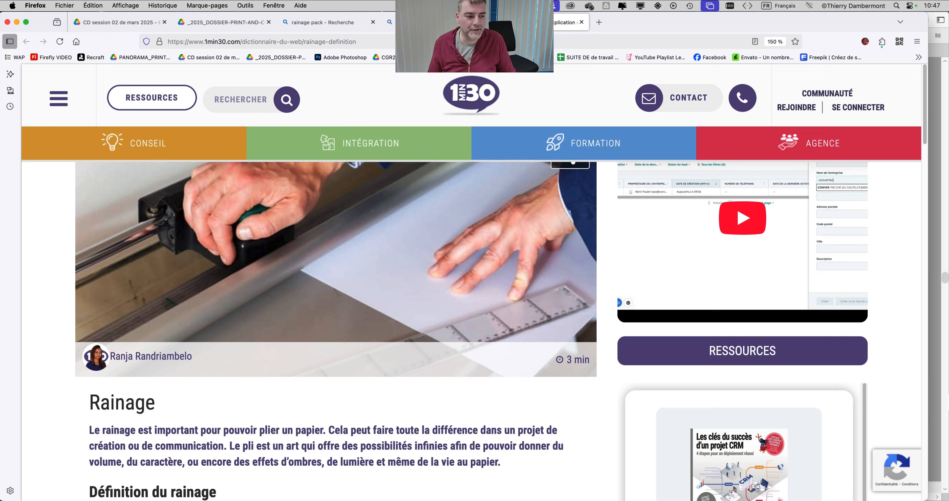
{"action": "left_click_drag", "start_coordinate": [927, 494], "coordinate": [948, 498]}
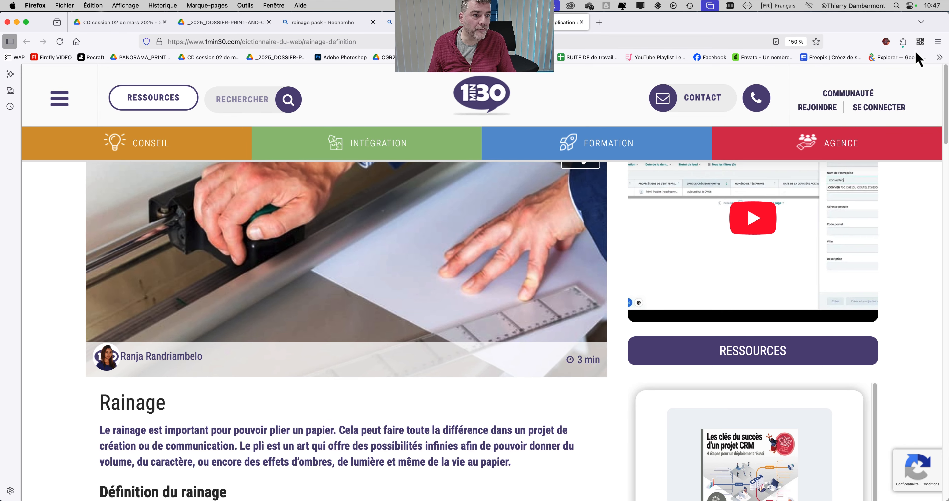
{"action": "left_click", "coordinate": [920, 42]}
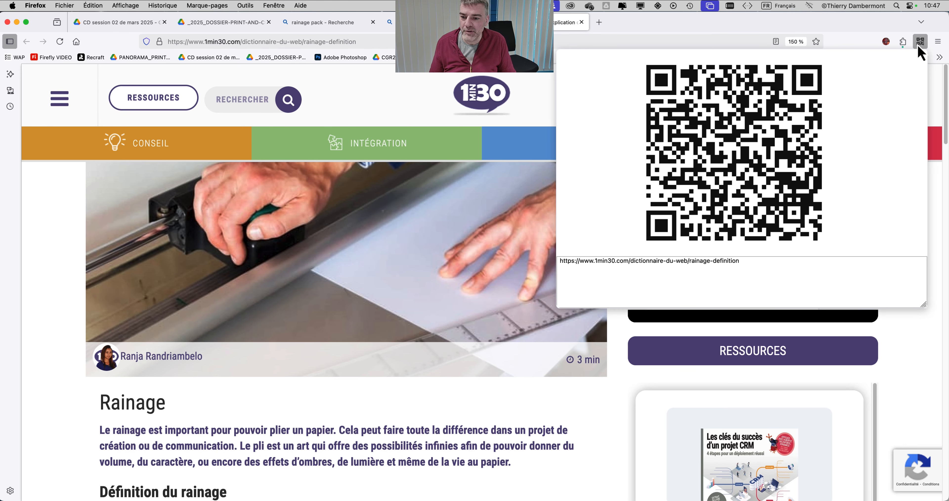
{"action": "left_click", "coordinate": [920, 42]}
Step: Read the article's definition of rainage and its sections on the types of paper creasing machines
{"action": "scroll", "coordinate": [531, 369], "scroll_direction": "down", "scroll_amount": 2}
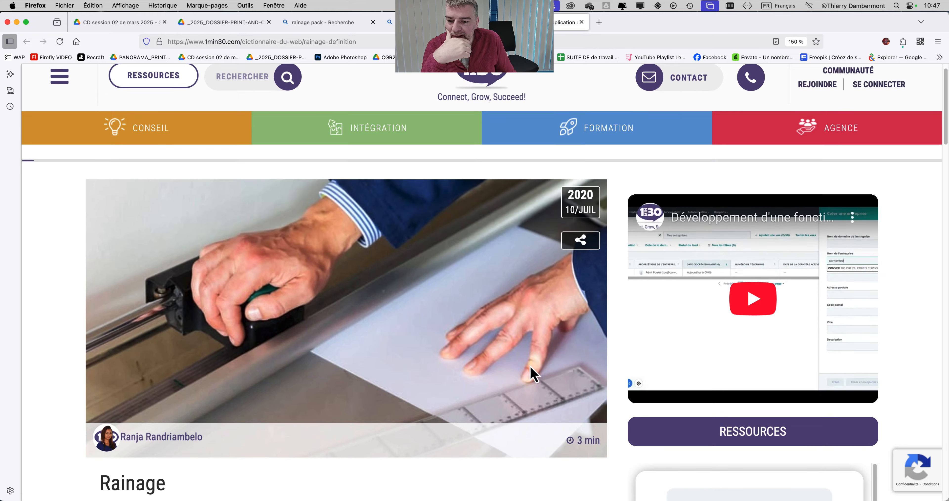
{"action": "scroll", "coordinate": [527, 387], "scroll_direction": "down", "scroll_amount": 3}
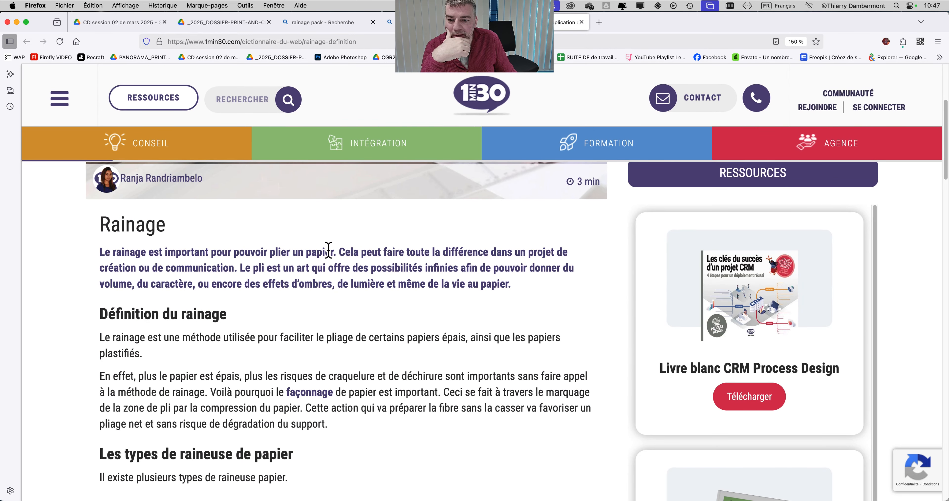
{"action": "left_click_drag", "start_coordinate": [334, 252], "coordinate": [222, 252]}
{"action": "scroll", "coordinate": [261, 354], "scroll_direction": "down", "scroll_amount": 3}
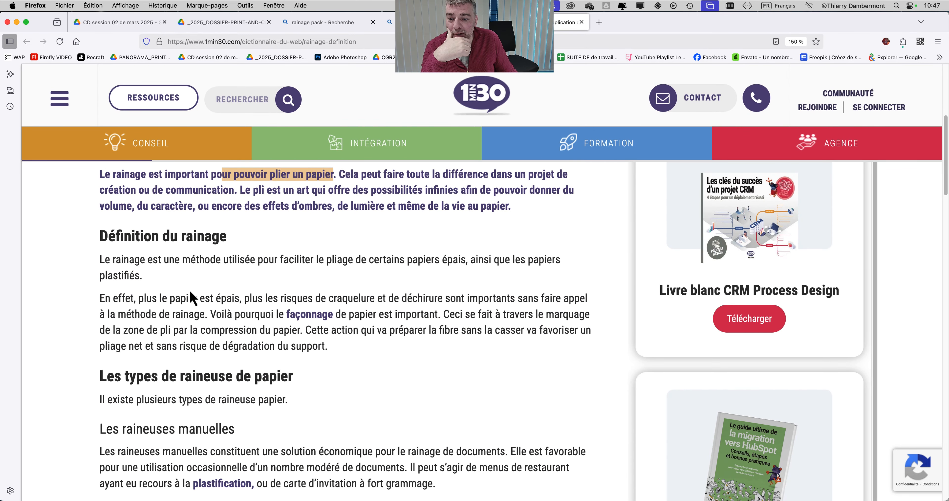
{"action": "scroll", "coordinate": [191, 300], "scroll_direction": "down", "scroll_amount": 7}
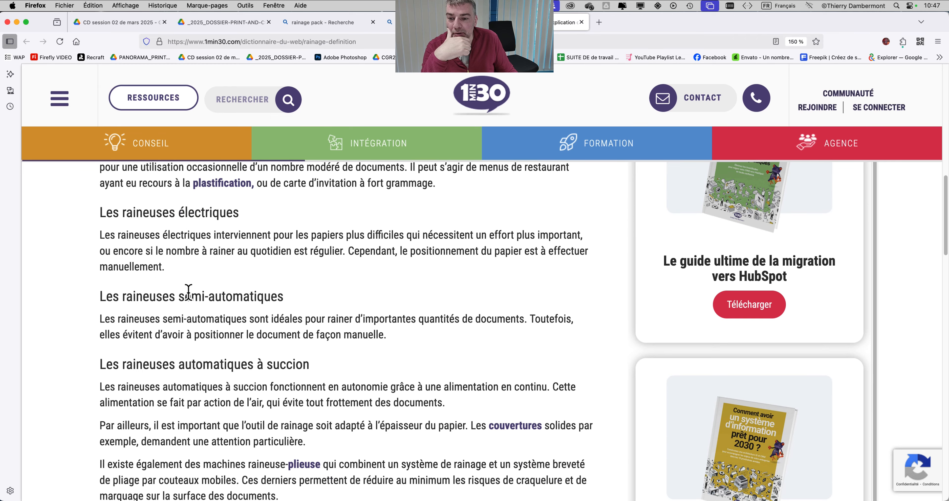
{"action": "left_click_drag", "start_coordinate": [100, 211], "coordinate": [92, 282]}
{"action": "scroll", "coordinate": [233, 292], "scroll_direction": "up", "scroll_amount": 15}
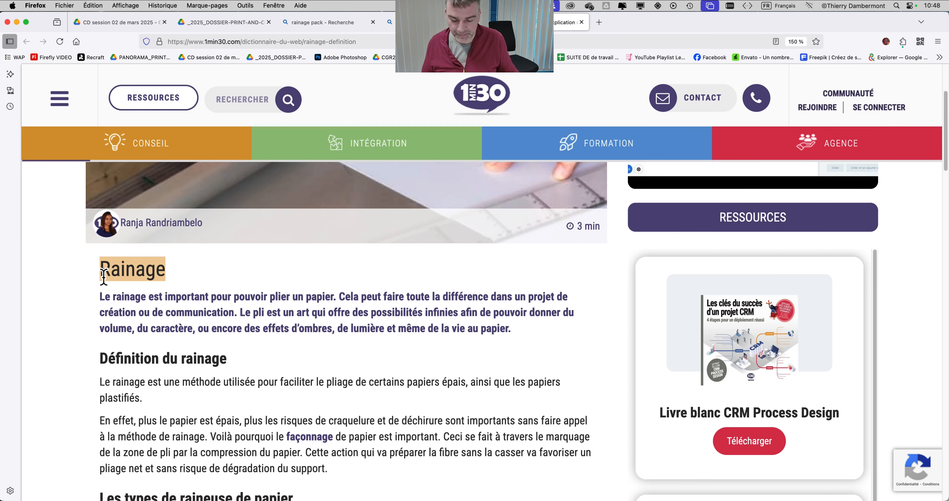
Step: Return to Illustrator and hide and reshow the blue outline path in Calque 1 to identify it on the dieline
{"action": "left_click", "coordinate": [16, 22]}
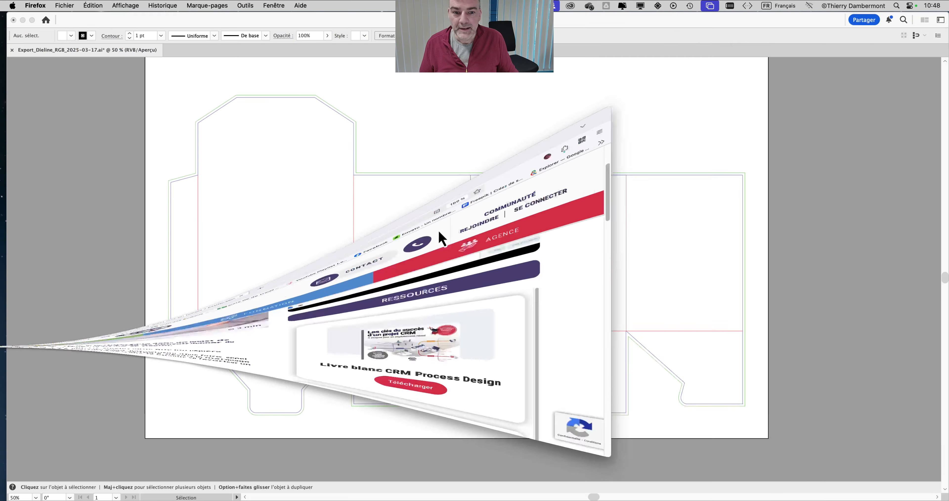
{"action": "left_click", "coordinate": [735, 190]}
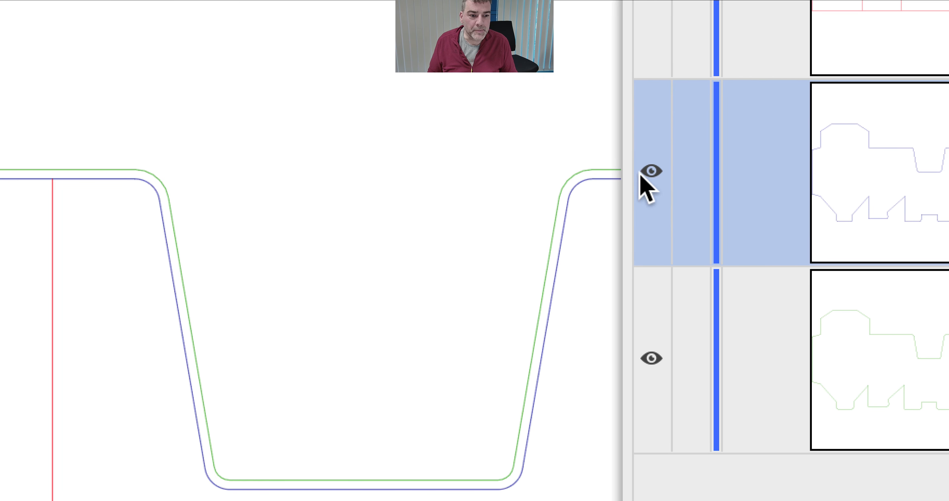
{"action": "left_click", "coordinate": [293, 143]}
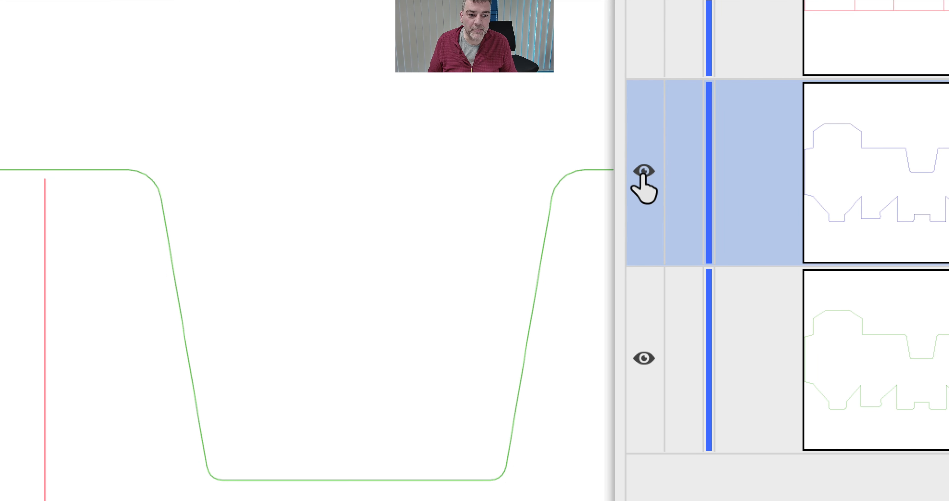
{"action": "left_click", "coordinate": [644, 174]}
{"action": "scroll", "coordinate": [523, 458], "scroll_direction": "down", "scroll_amount": 4}
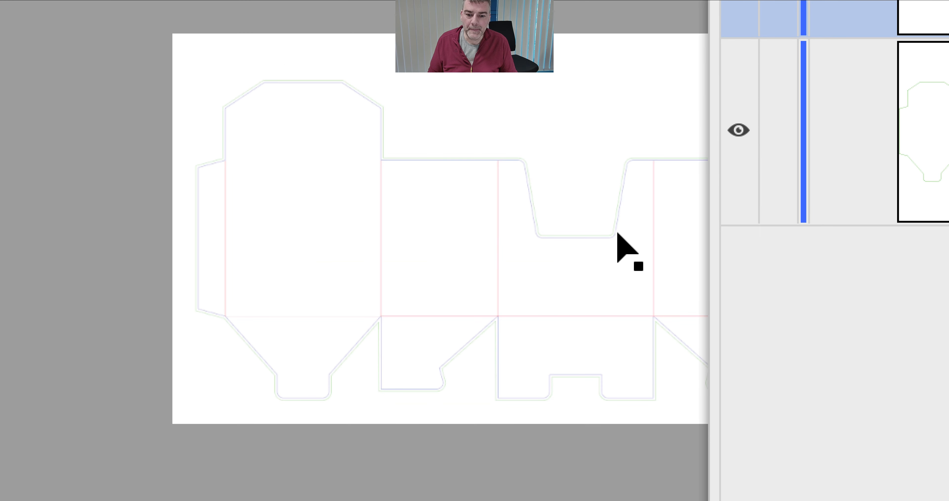
{"action": "left_click_drag", "start_coordinate": [612, 299], "coordinate": [333, 238]}
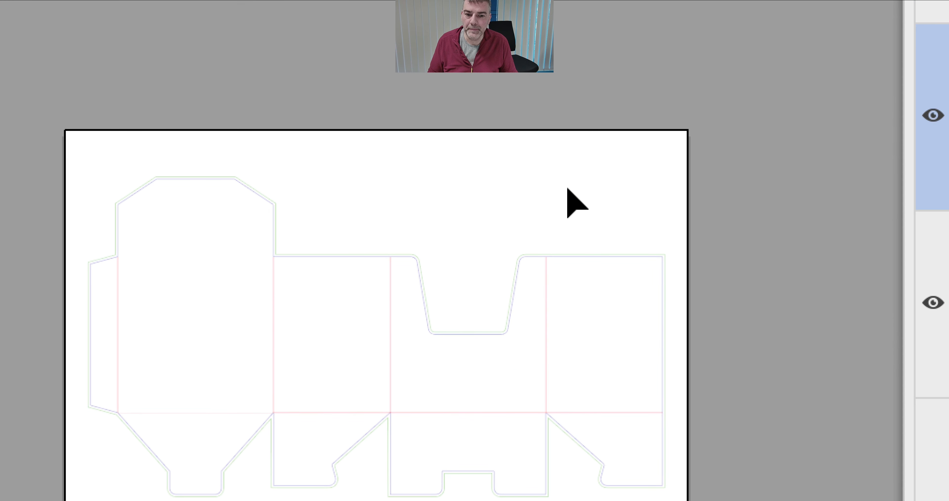
{"action": "scroll", "coordinate": [572, 19], "scroll_direction": "up", "scroll_amount": 1}
{"action": "left_click_drag", "start_coordinate": [562, 94], "coordinate": [562, 87]}
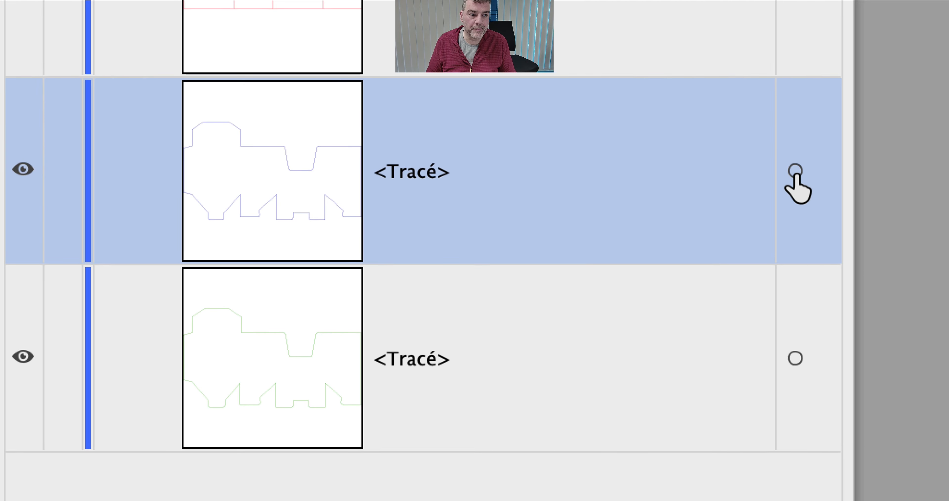
Step: Select the blue outline path <Tracé> in Calque 1 and rename it cut
{"action": "left_click", "coordinate": [795, 171]}
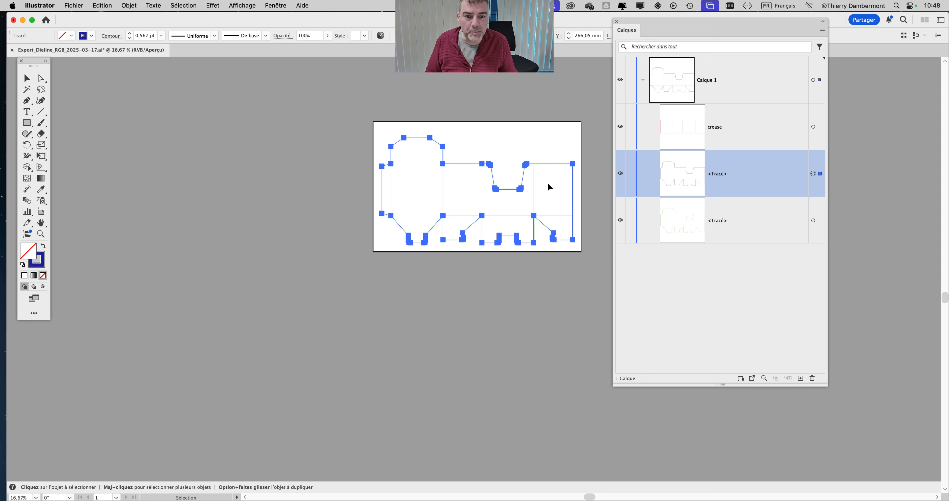
{"action": "scroll", "coordinate": [584, 187], "scroll_direction": "up", "scroll_amount": 2}
{"action": "left_click_drag", "start_coordinate": [670, 21], "coordinate": [767, 37]}
{"action": "key", "text": "space"}
{"action": "left_click_drag", "start_coordinate": [499, 169], "coordinate": [451, 189]}
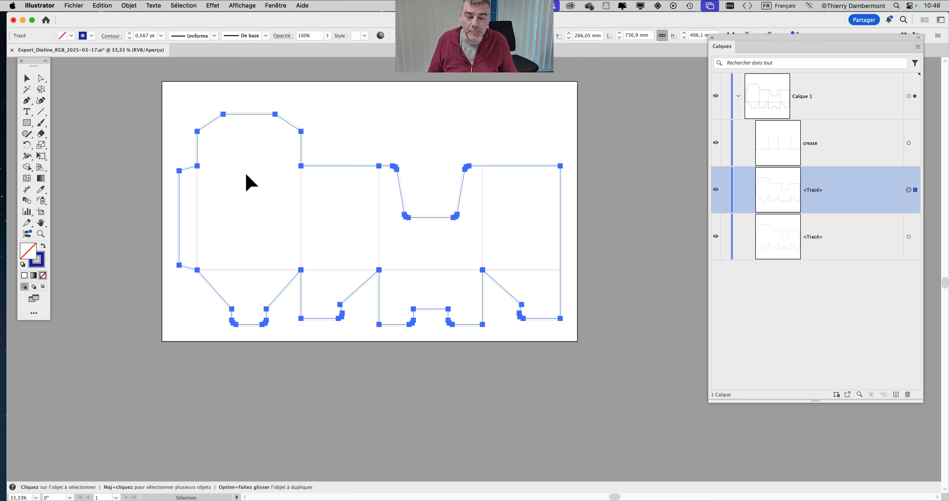
{"action": "left_click_drag", "start_coordinate": [739, 41], "coordinate": [667, 64]}
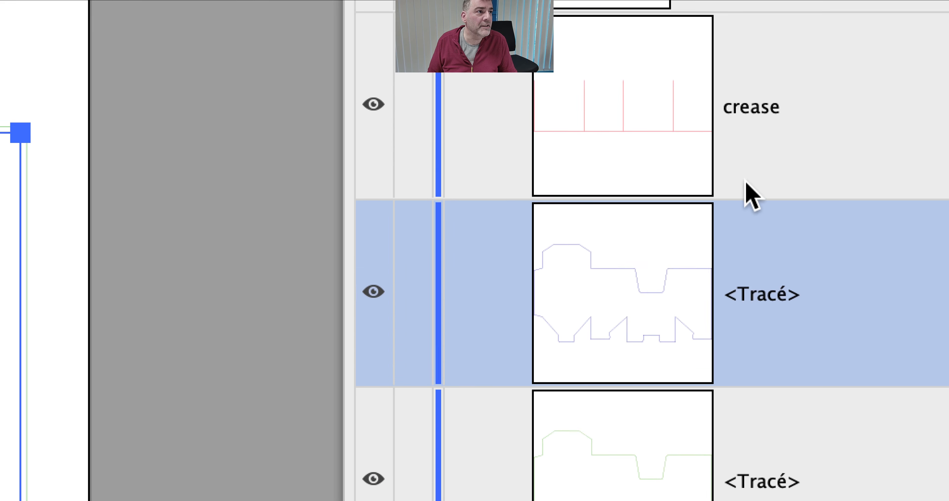
{"action": "double_click", "coordinate": [742, 206]}
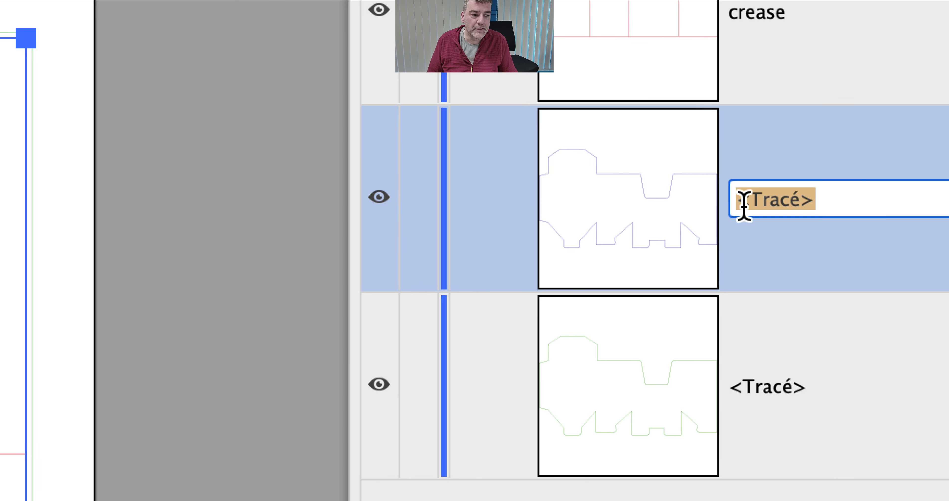
{"action": "type", "text": "cut"}
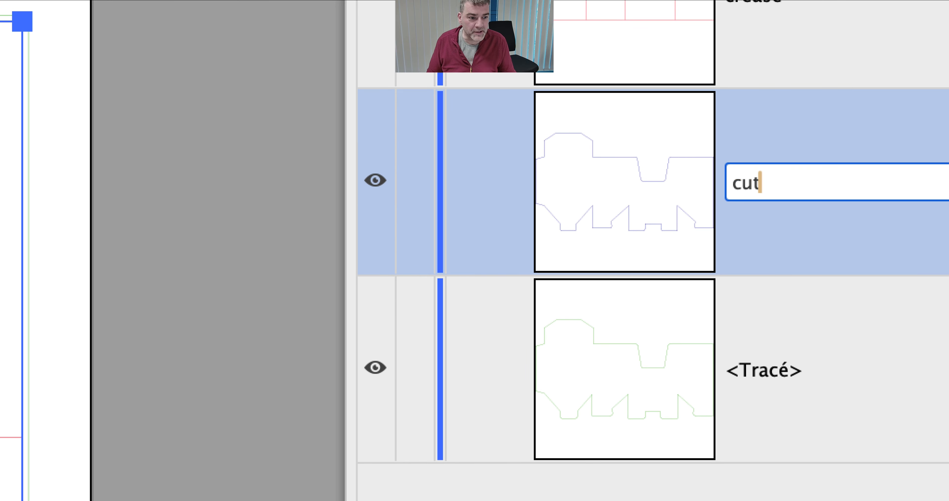
{"action": "key", "text": "Return"}
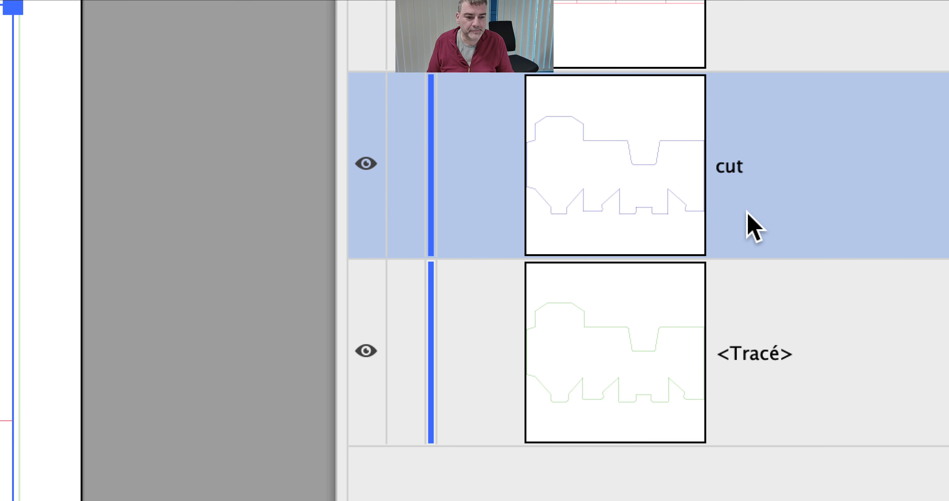
Step: Select the green outline path in Calque 1 and examine how it runs around the cut line
{"action": "left_click", "coordinate": [762, 354]}
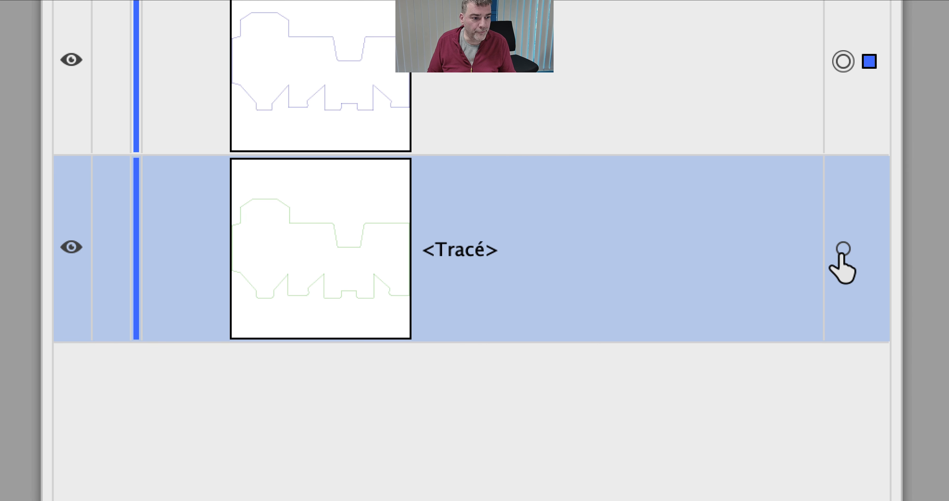
{"action": "left_click", "coordinate": [843, 247]}
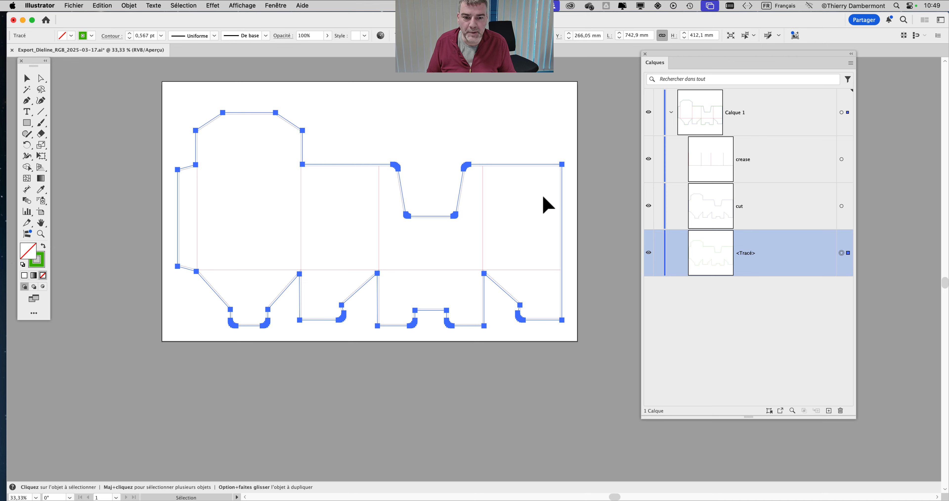
{"action": "scroll", "coordinate": [477, 161], "scroll_direction": "up", "scroll_amount": 5}
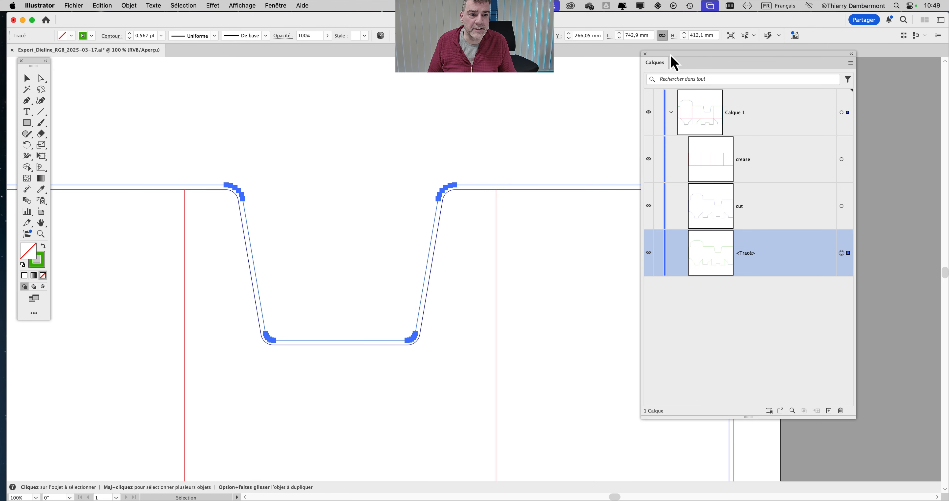
{"action": "left_click_drag", "start_coordinate": [671, 55], "coordinate": [777, 66]}
{"action": "key", "text": "space"}
{"action": "left_click_drag", "start_coordinate": [620, 197], "coordinate": [584, 132]}
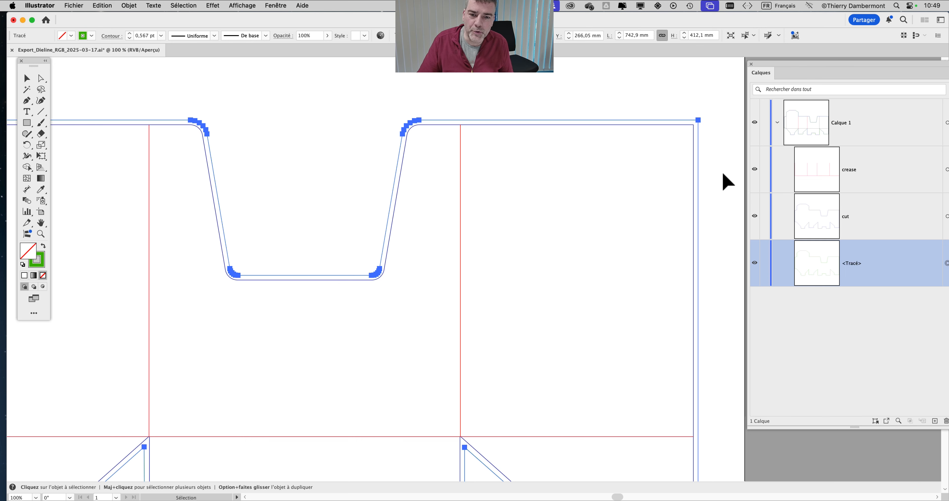
{"action": "scroll", "coordinate": [654, 181], "scroll_direction": "down", "scroll_amount": 2}
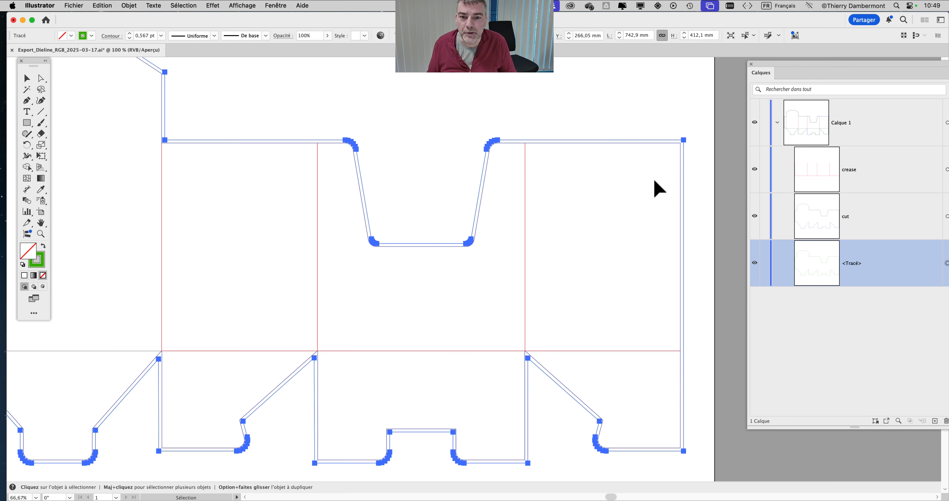
{"action": "scroll", "coordinate": [383, 130], "scroll_direction": "down", "scroll_amount": 1}
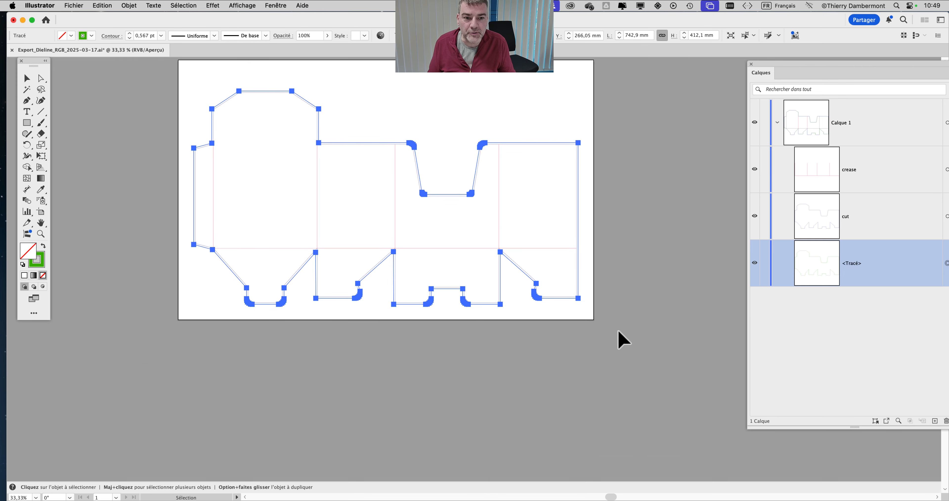
{"action": "left_click_drag", "start_coordinate": [779, 71], "coordinate": [681, 74]}
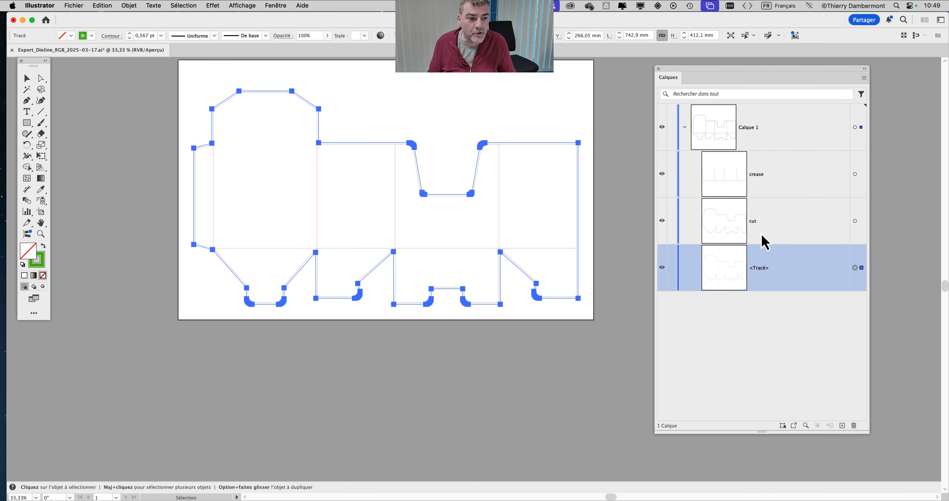
Step: Rename the green outline path <Tracé> in Calque 1 as bleed
{"action": "scroll", "coordinate": [574, 148], "scroll_direction": "up", "scroll_amount": 4}
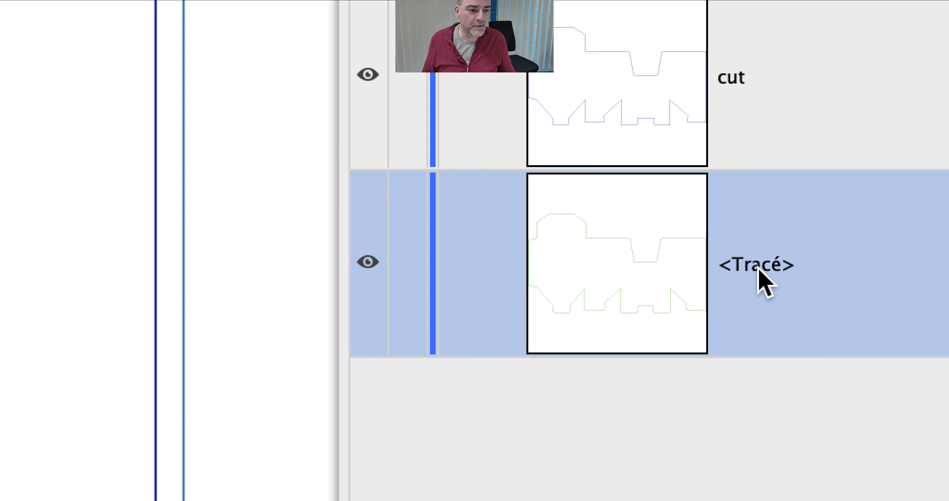
{"action": "double_click", "coordinate": [760, 275]}
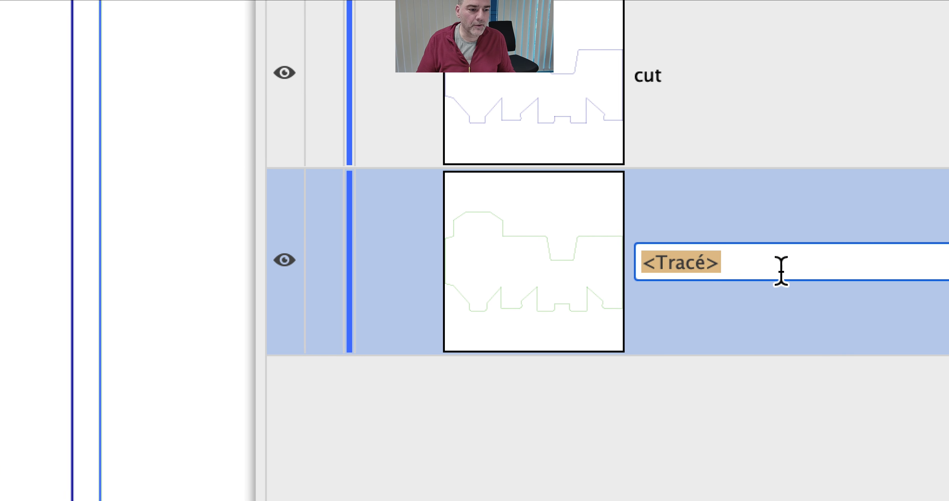
{"action": "type", "text": "bleed"}
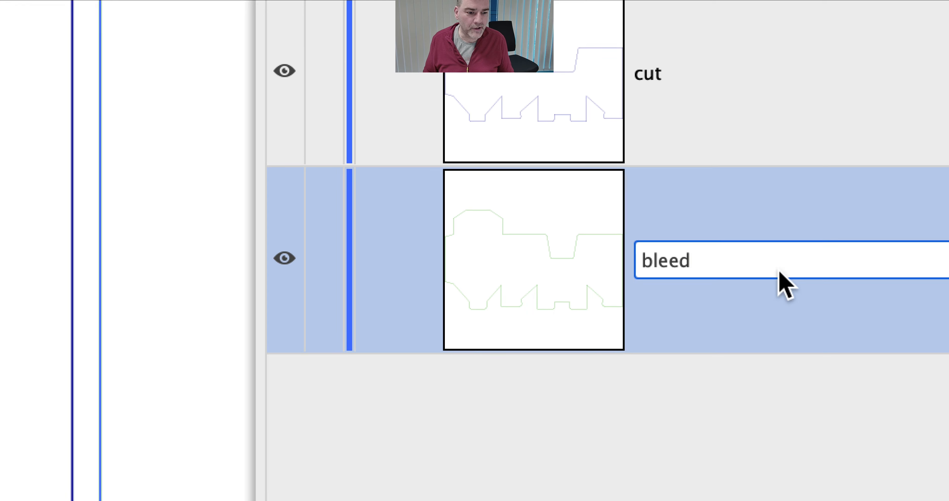
{"action": "key", "text": "Return"}
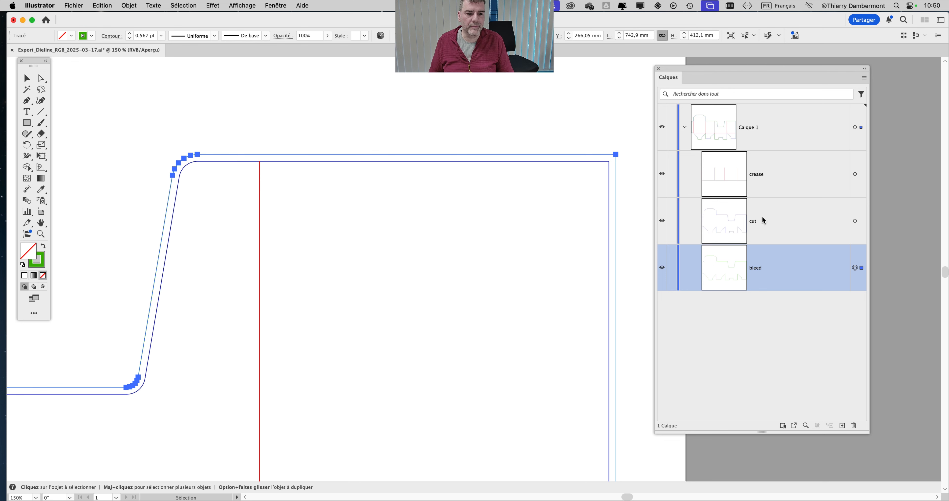
Step: Save the dieline document and deselect the bleed path, keeping the Calques panel clear of the artwork
{"action": "left_click", "coordinate": [74, 5]}
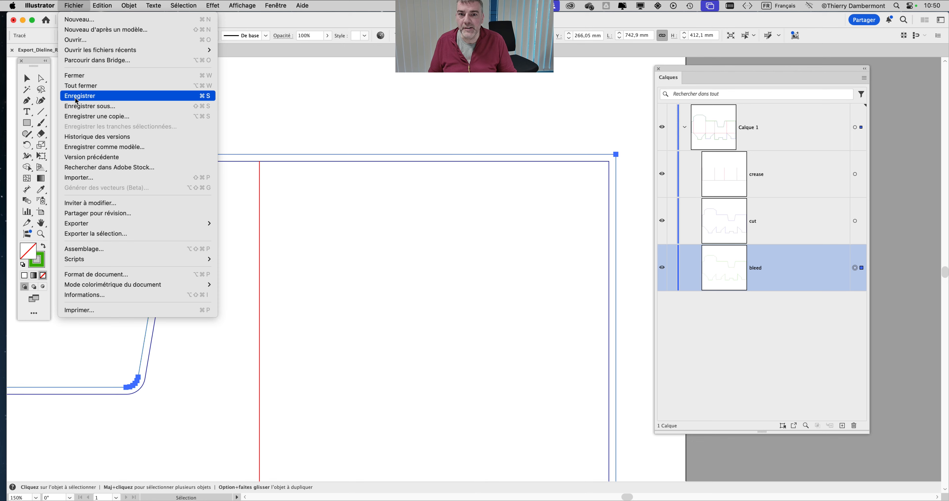
{"action": "left_click", "coordinate": [77, 100]}
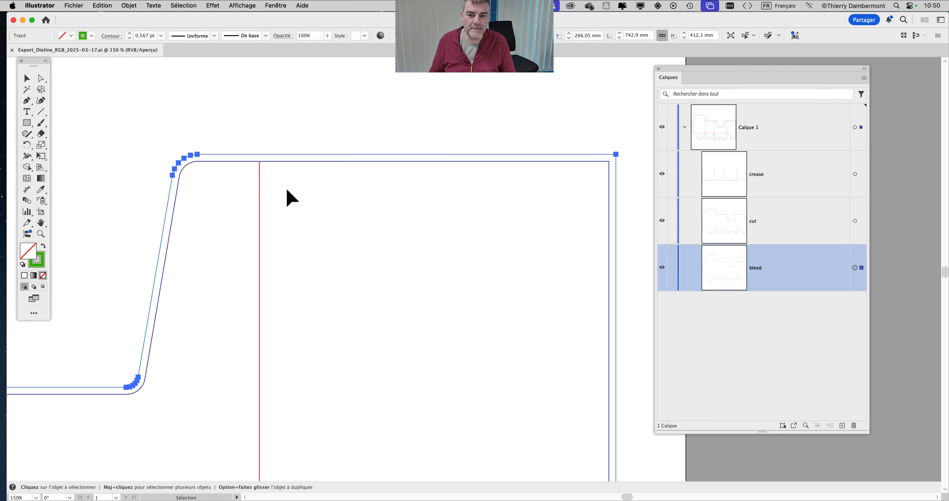
{"action": "scroll", "coordinate": [293, 201], "scroll_direction": "down", "scroll_amount": 2}
{"action": "scroll", "coordinate": [445, 184], "scroll_direction": "down", "scroll_amount": 1}
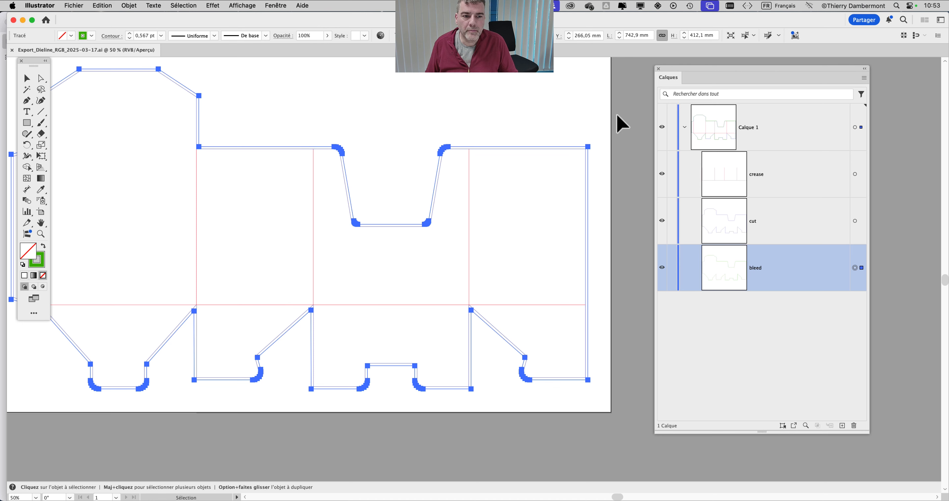
{"action": "left_click", "coordinate": [623, 123]}
{"action": "left_click_drag", "start_coordinate": [674, 79], "coordinate": [753, 82]}
{"action": "key", "text": "space"}
{"action": "left_click_drag", "start_coordinate": [506, 155], "coordinate": [604, 167]}
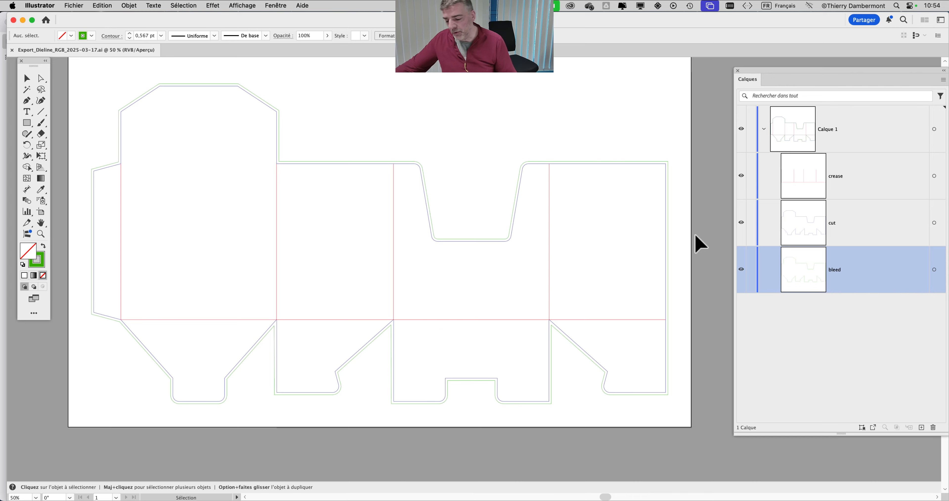
Step: Switch to Firefox and open the Imprimerie Nouvelle – Saint-Raphaël (83) page from the "découpe offset" image results
{"action": "key", "text": "super+Tab"}
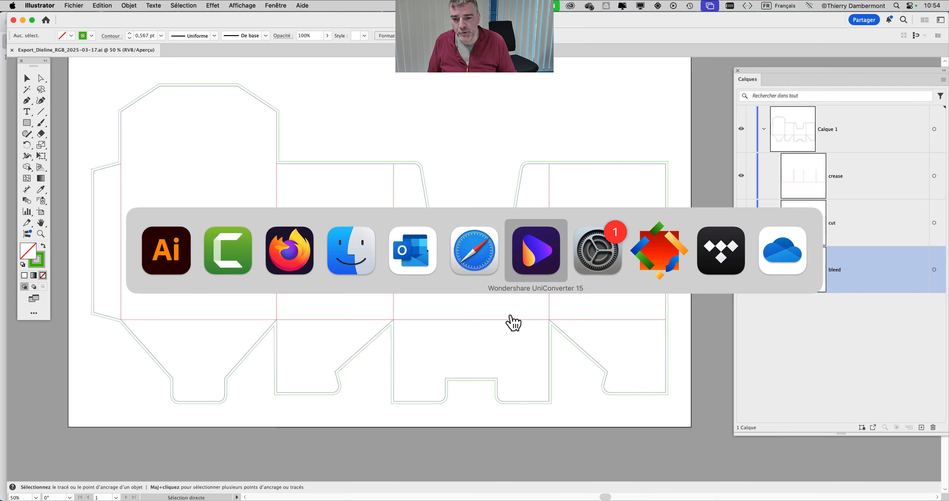
{"action": "left_click", "coordinate": [298, 254]}
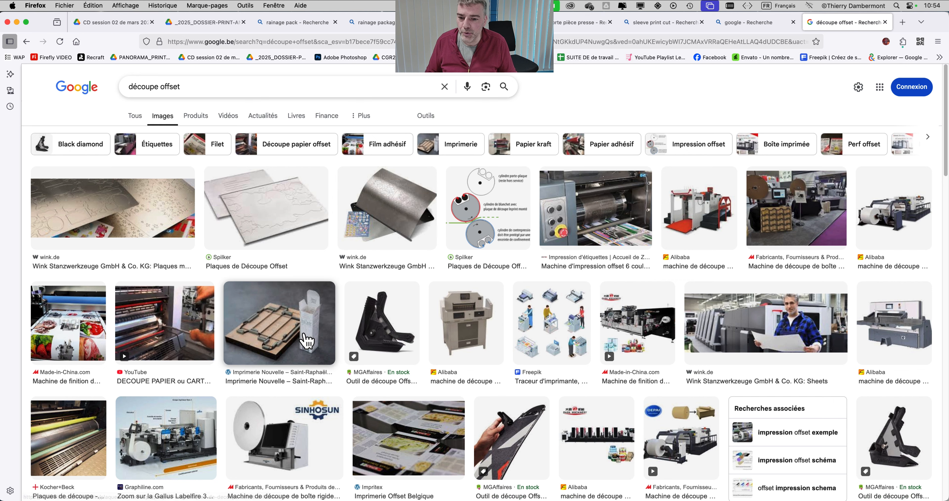
{"action": "left_click", "coordinate": [307, 341]}
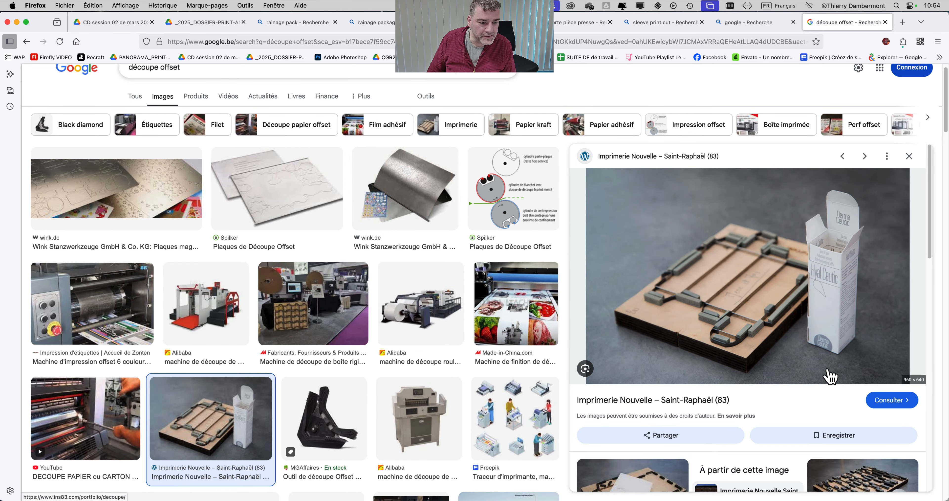
{"action": "left_click", "coordinate": [891, 401]}
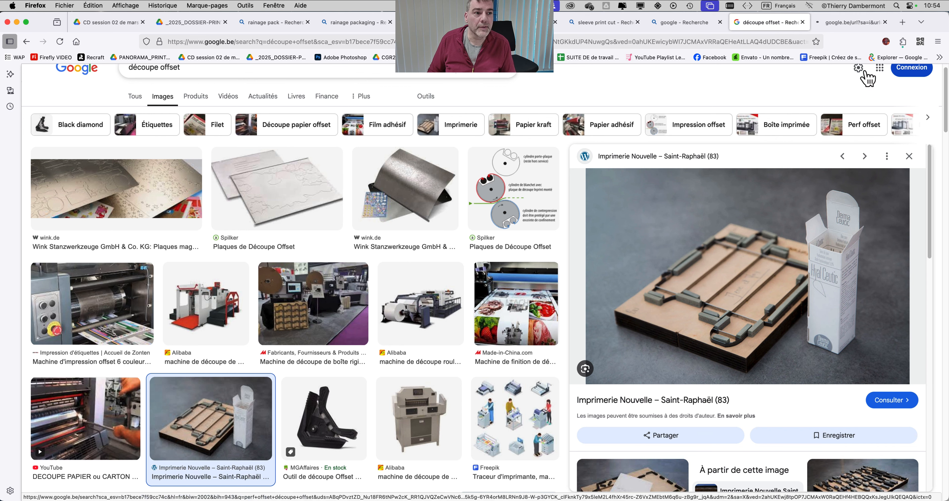
{"action": "left_click", "coordinate": [847, 23]}
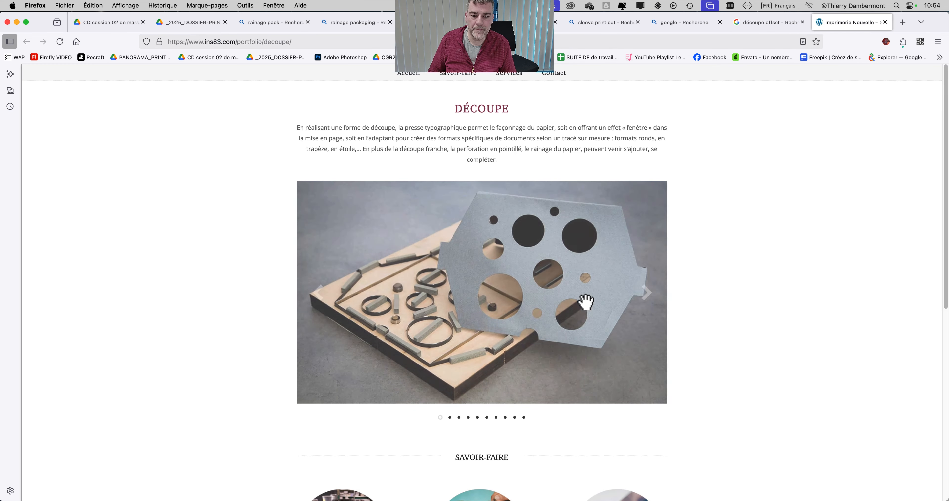
Step: Examine the Découpe page's description, its slideshow of cutting dies and the Savoir-faire section
{"action": "scroll", "coordinate": [487, 316], "scroll_direction": "down", "scroll_amount": 1}
{"action": "scroll", "coordinate": [489, 322], "scroll_direction": "down", "scroll_amount": 7}
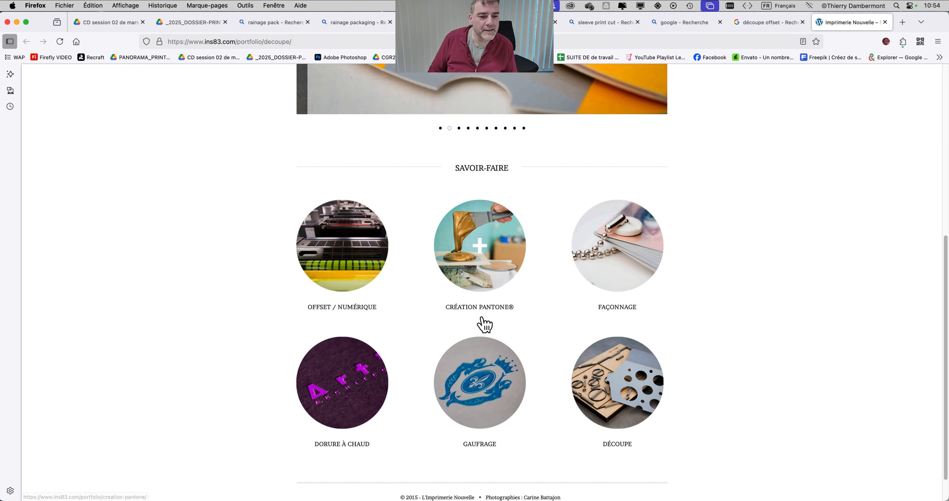
{"action": "scroll", "coordinate": [483, 323], "scroll_direction": "up", "scroll_amount": 8}
{"action": "scroll", "coordinate": [489, 324], "scroll_direction": "down", "scroll_amount": 3}
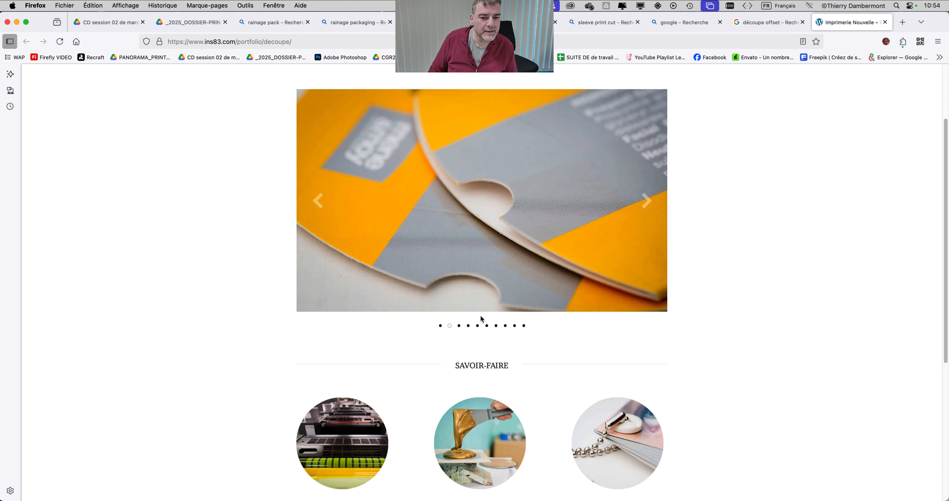
{"action": "scroll", "coordinate": [488, 322], "scroll_direction": "up", "scroll_amount": 3}
{"action": "scroll", "coordinate": [618, 333], "scroll_direction": "down", "scroll_amount": 5}
{"action": "scroll", "coordinate": [409, 194], "scroll_direction": "up", "scroll_amount": 5}
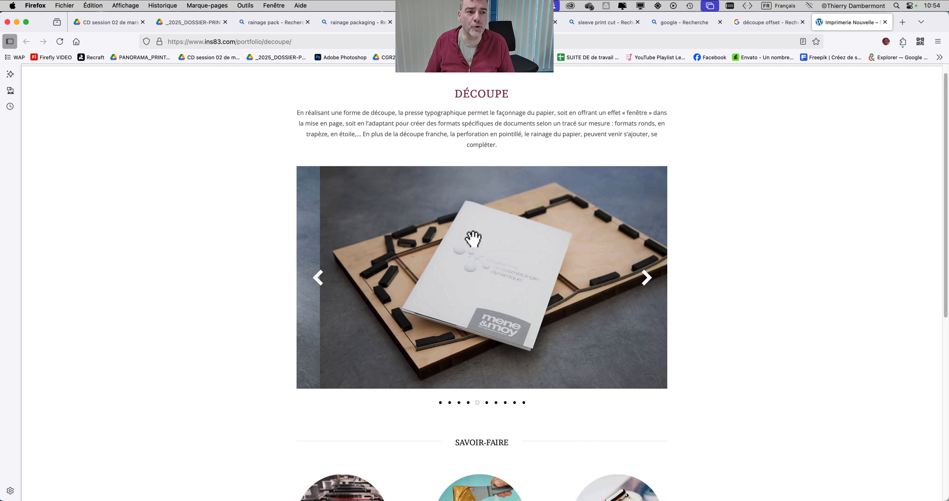
Step: Return to the "découpe offset" image results and examine the cutting-die pictures related to the Imprimerie Nouvelle image
{"action": "left_click", "coordinate": [767, 22]}
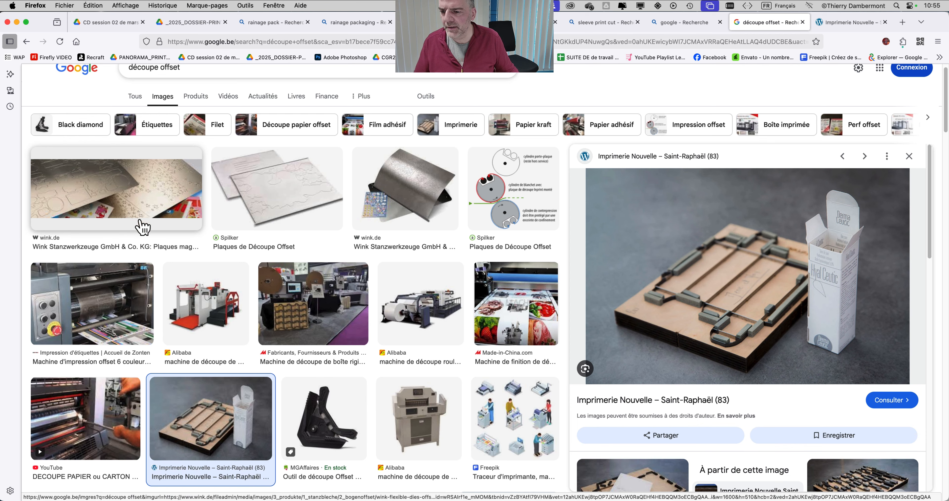
{"action": "scroll", "coordinate": [250, 286], "scroll_direction": "down", "scroll_amount": 3}
{"action": "scroll", "coordinate": [228, 329], "scroll_direction": "down", "scroll_amount": 6}
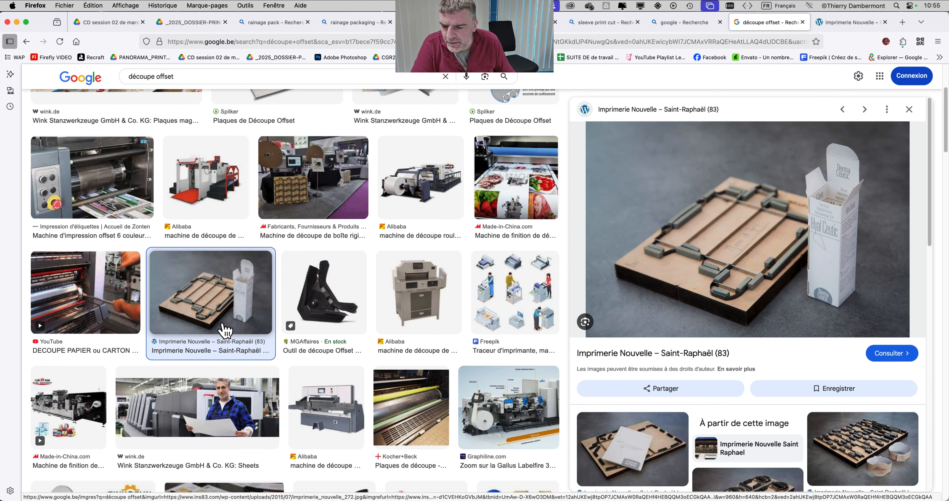
{"action": "scroll", "coordinate": [697, 453], "scroll_direction": "down", "scroll_amount": 6}
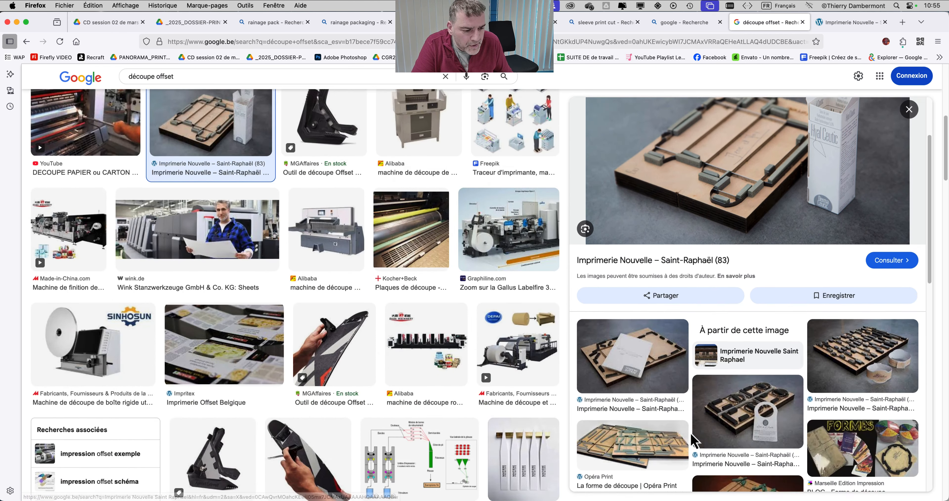
{"action": "scroll", "coordinate": [645, 345], "scroll_direction": "down", "scroll_amount": 5}
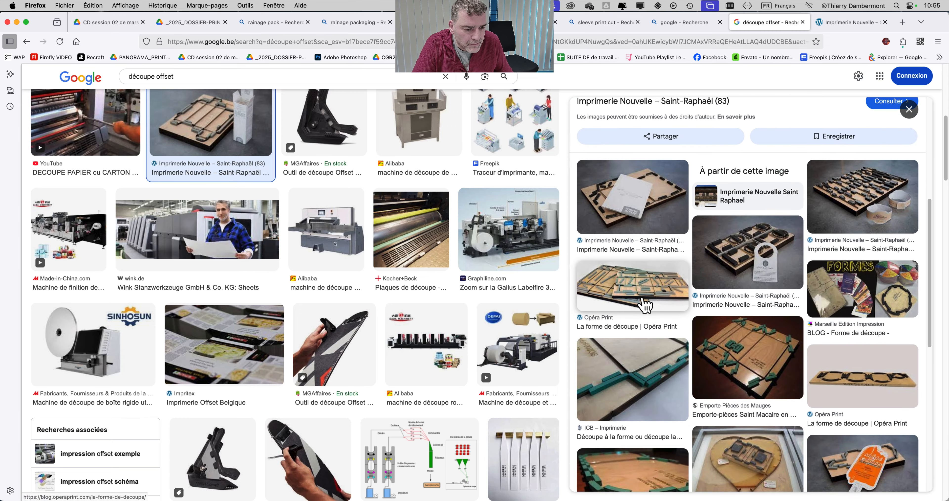
{"action": "scroll", "coordinate": [763, 298], "scroll_direction": "down", "scroll_amount": 3}
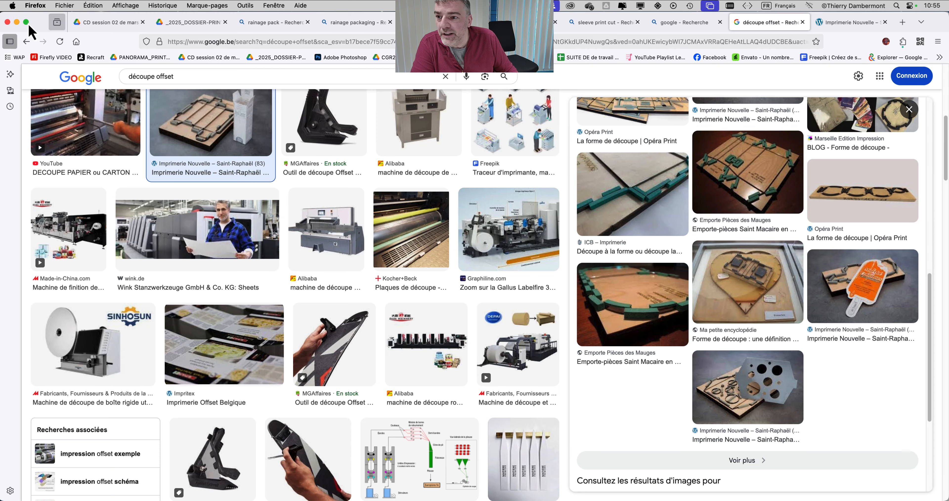
Step: Close the browser window, switch back to Illustrator and close the Export_Dieline_RGB_2025-03-17.ai document
{"action": "left_click", "coordinate": [16, 22]}
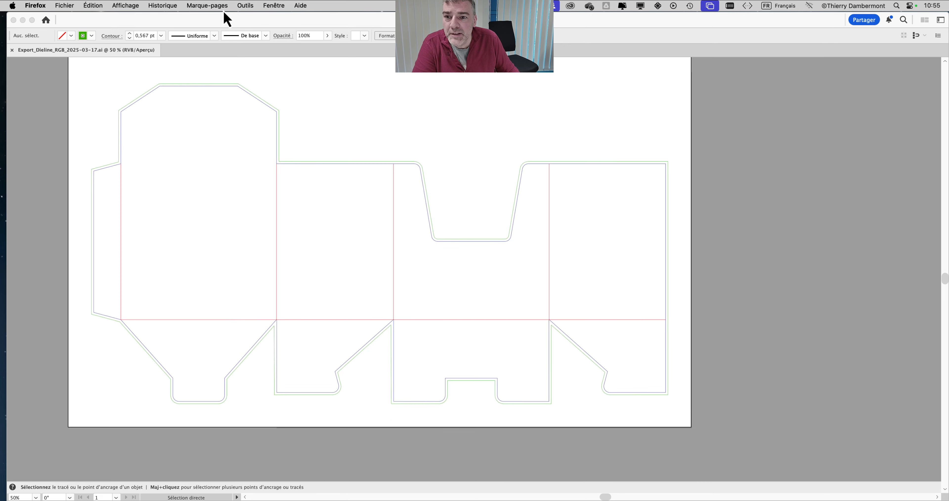
{"action": "left_click", "coordinate": [227, 29]}
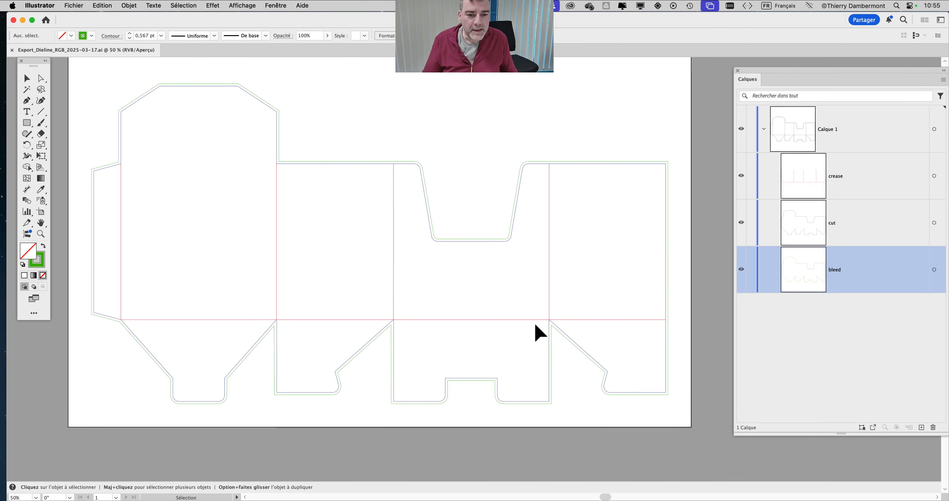
{"action": "left_click_drag", "start_coordinate": [797, 70], "coordinate": [816, 73]}
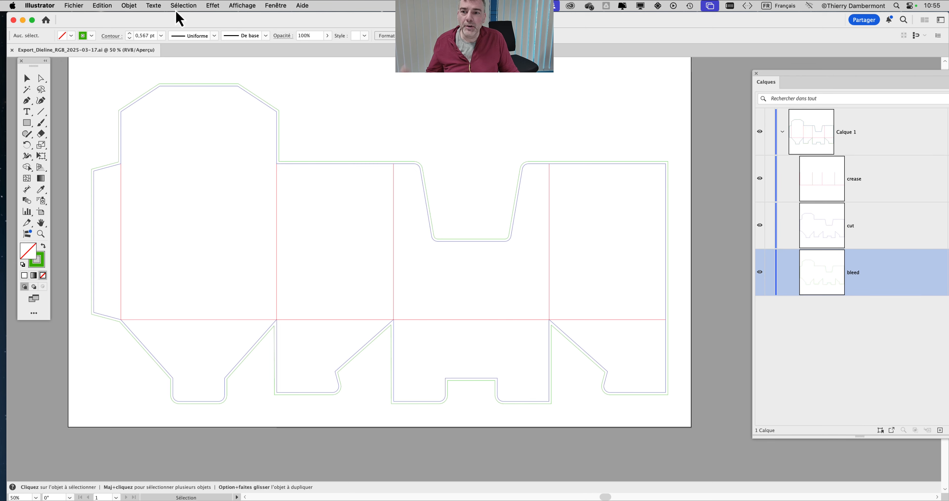
{"action": "left_click", "coordinate": [12, 49]}
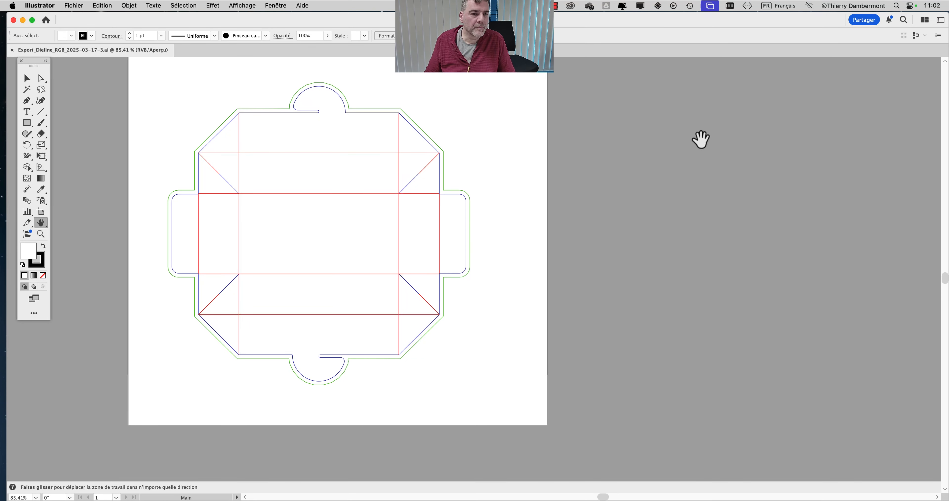
Step: Show the Calques panel beside the Export_Dieline_RGB_2025-03-17-3.ai artwork and rename the layer Calque 1 as crease
{"action": "left_click", "coordinate": [288, 6]}
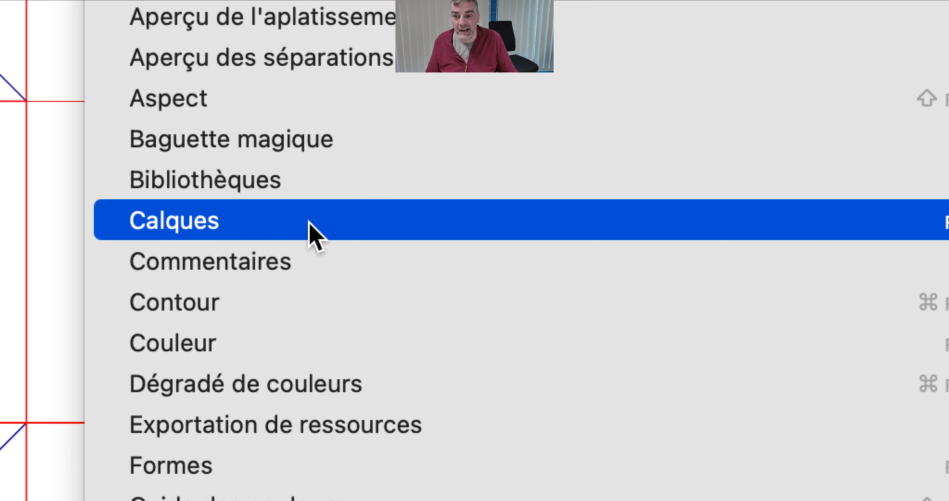
{"action": "left_click", "coordinate": [309, 222]}
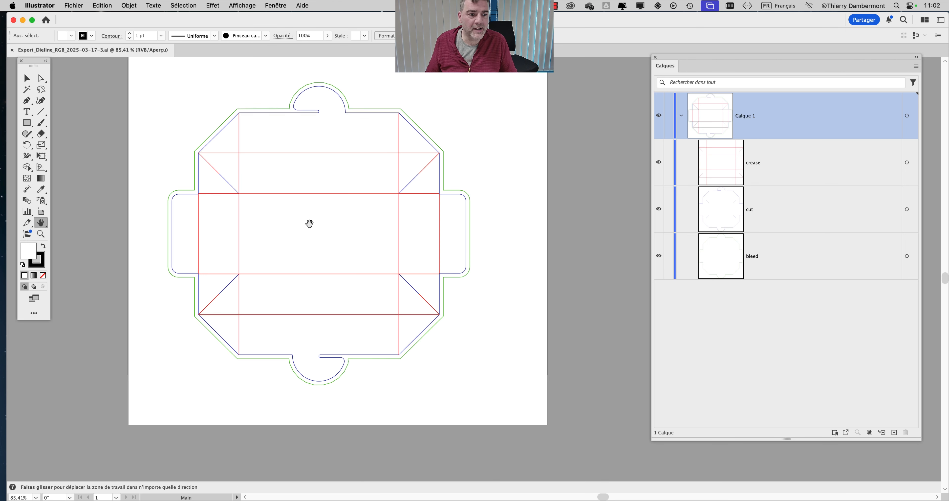
{"action": "left_click_drag", "start_coordinate": [674, 66], "coordinate": [610, 66]}
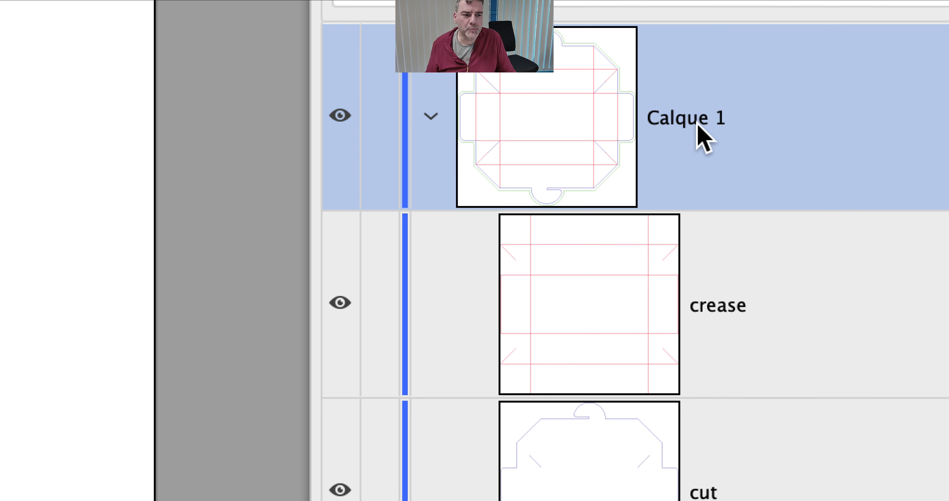
{"action": "double_click", "coordinate": [452, 111]}
{"action": "type", "text": "crease"}
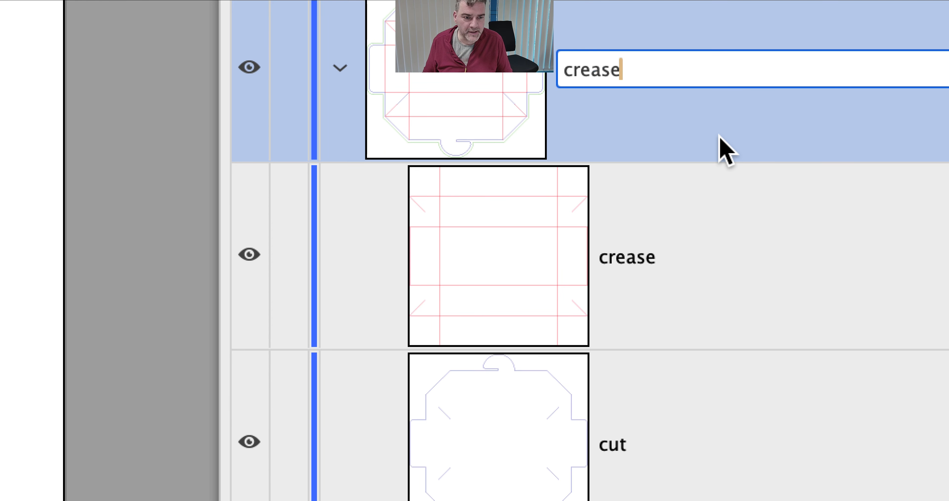
{"action": "key", "text": "Return"}
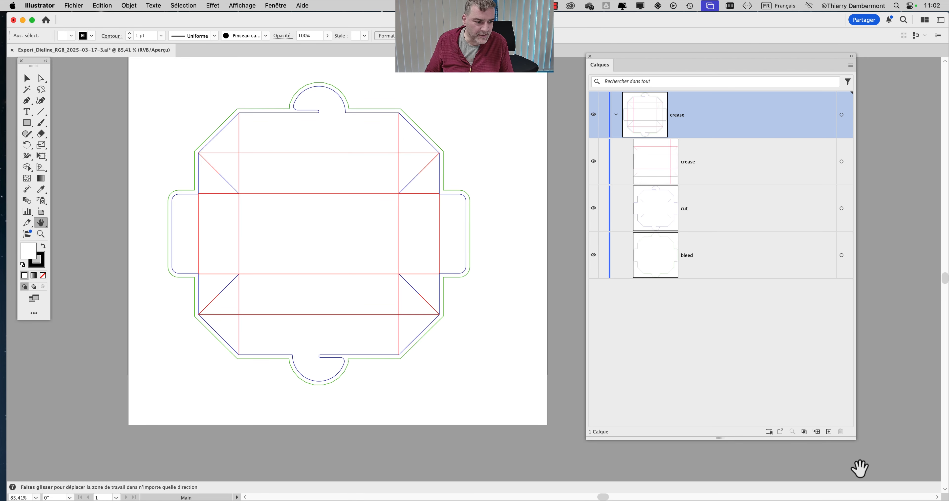
Step: Shorten the Calques panel and create a new layer named cut through the layer options
{"action": "left_click_drag", "start_coordinate": [851, 440], "coordinate": [829, 336]}
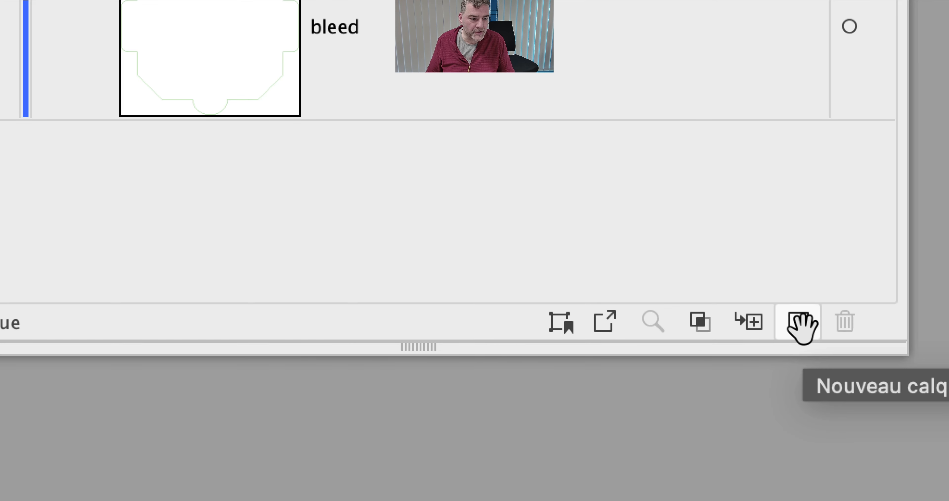
{"action": "left_click", "coordinate": [801, 322], "text": "alt"}
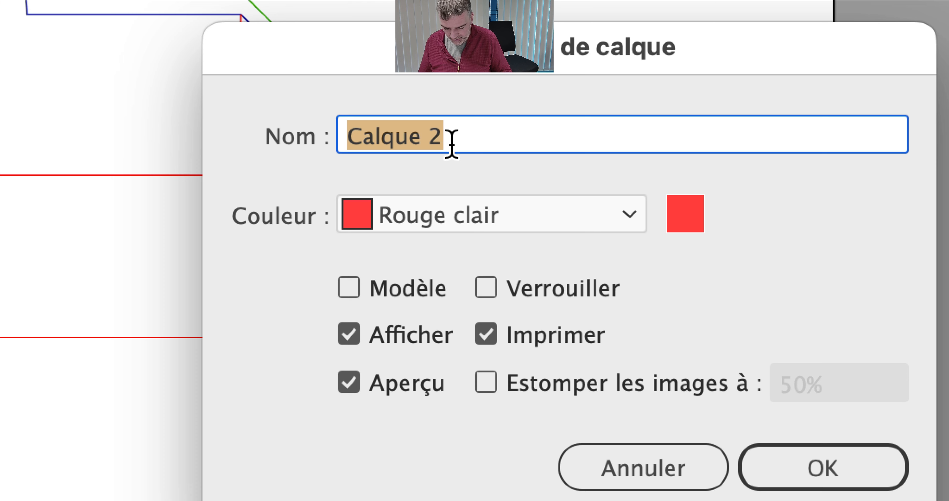
{"action": "type", "text": "cut"}
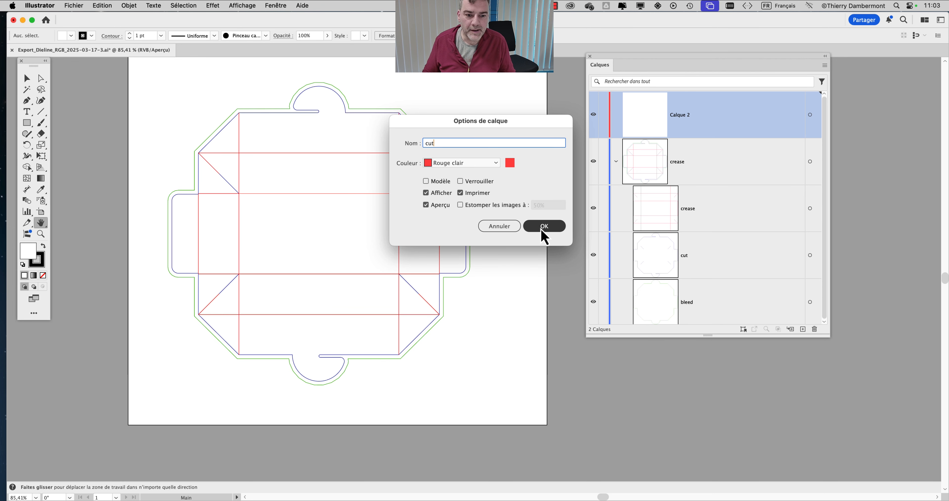
{"action": "left_click", "coordinate": [824, 473]}
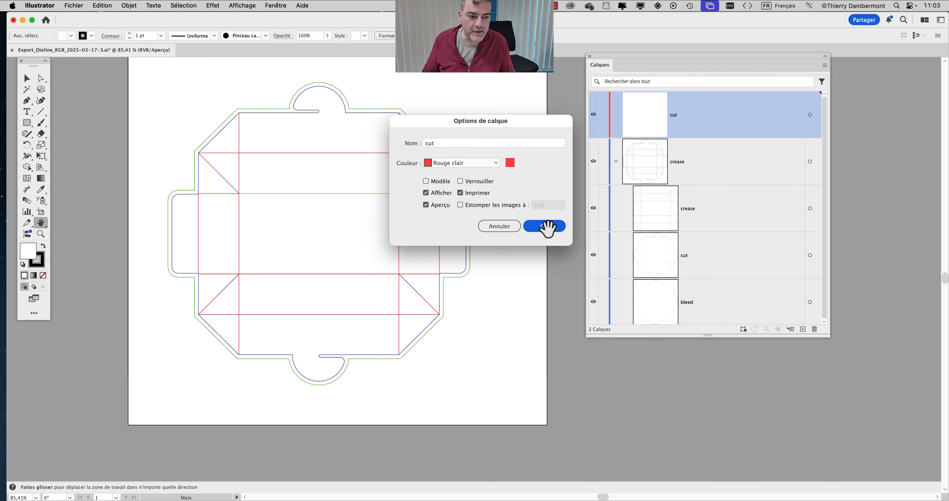
Step: Make the Calques panel taller and create a new layer named bleed through the layer options
{"action": "left_click_drag", "start_coordinate": [717, 336], "coordinate": [724, 404]}
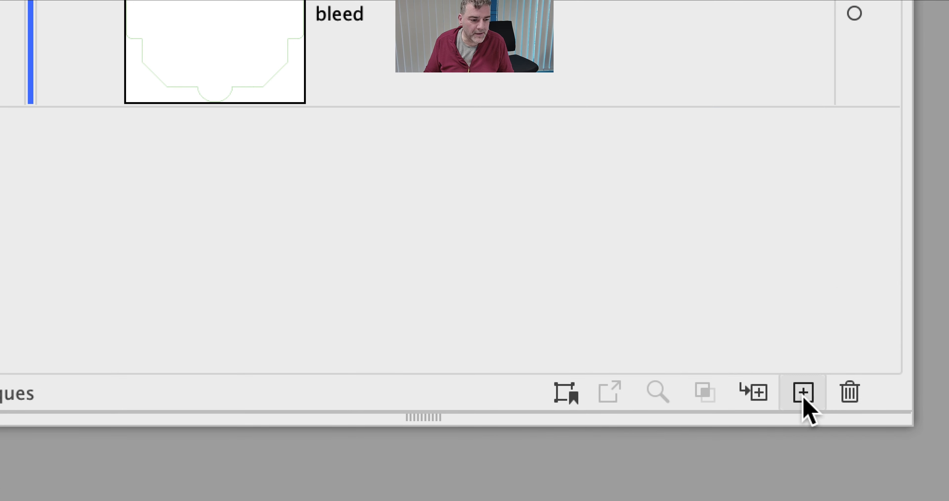
{"action": "left_click", "coordinate": [803, 392], "text": "alt"}
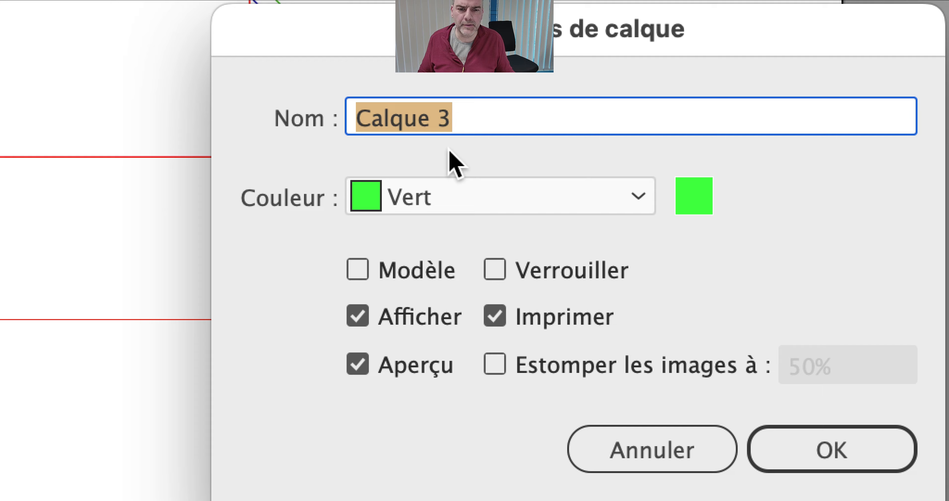
{"action": "type", "text": "bleed"}
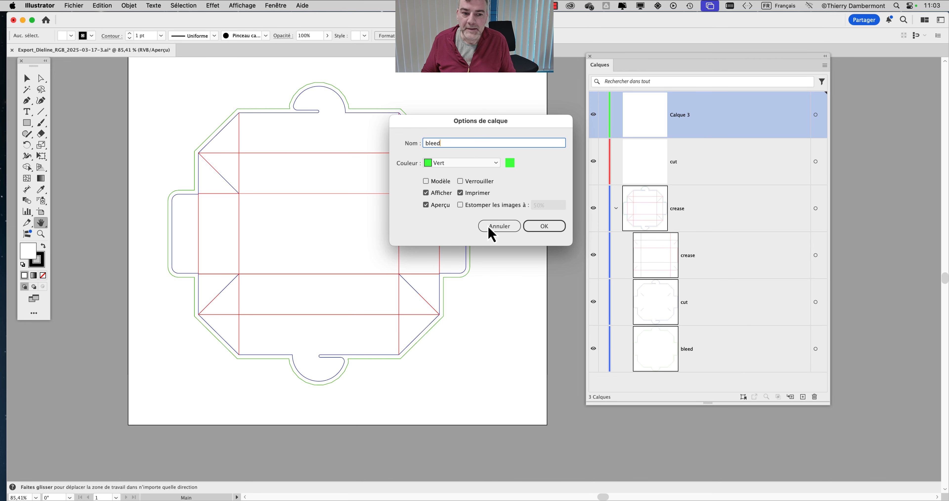
{"action": "left_click", "coordinate": [544, 226]}
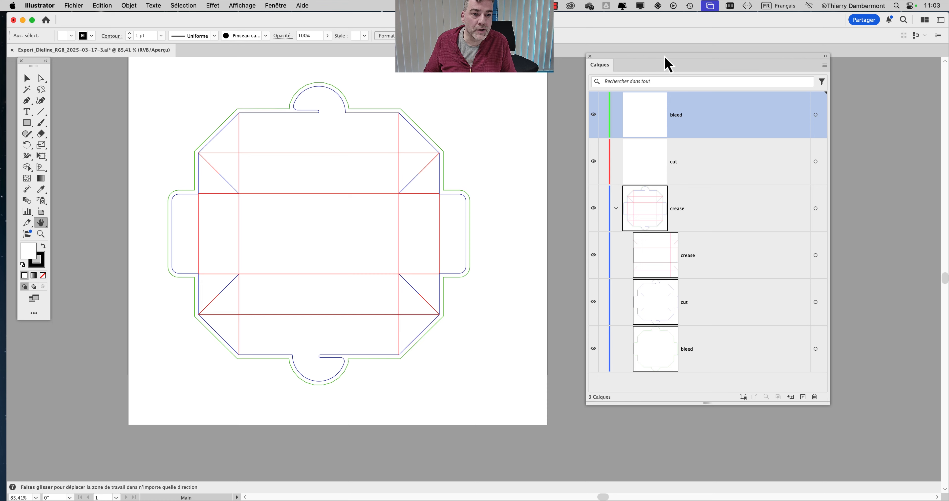
Step: Move the cut path from the crease layer into the cut layer, and the bleed path into the bleed layer
{"action": "left_click_drag", "start_coordinate": [669, 64], "coordinate": [678, 62]}
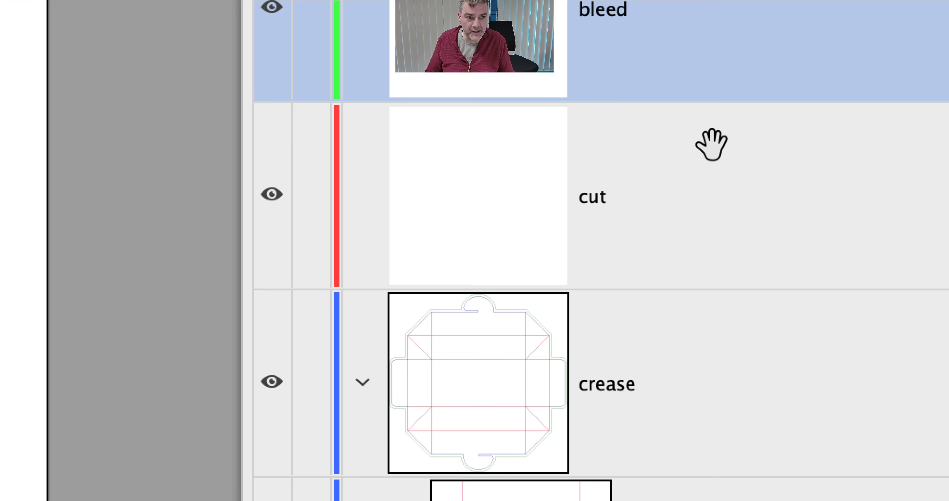
{"action": "left_click", "coordinate": [714, 146]}
{"action": "left_click", "coordinate": [707, 123]}
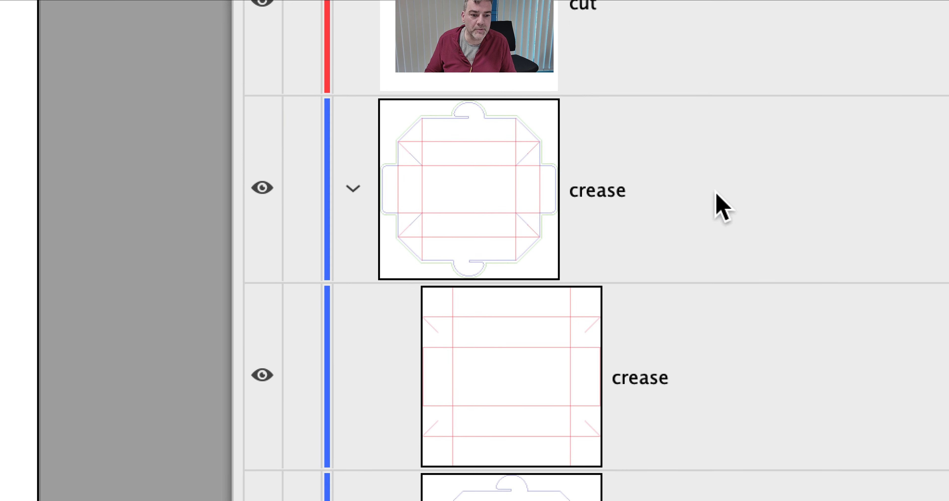
{"action": "left_click", "coordinate": [697, 277]}
{"action": "left_click_drag", "start_coordinate": [686, 276], "coordinate": [674, 163]}
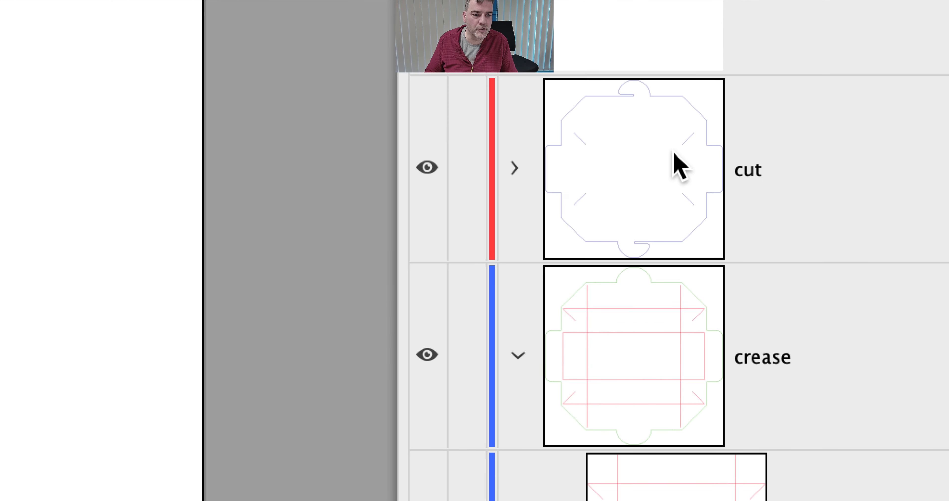
{"action": "left_click", "coordinate": [682, 286]}
{"action": "left_click_drag", "start_coordinate": [674, 271], "coordinate": [666, 120]}
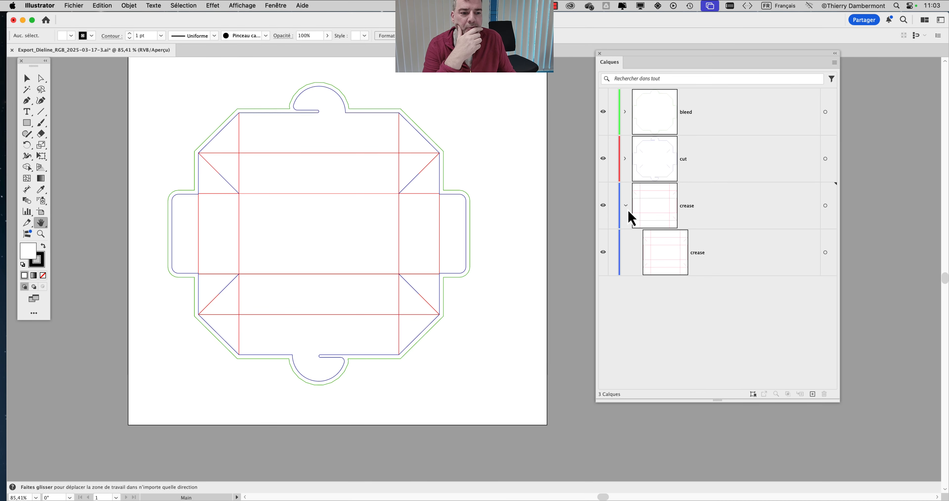
Step: Collapse the crease layer, inspect the contents of the bleed and cut layers, and collapse those two again
{"action": "left_click", "coordinate": [626, 205]}
{"action": "left_click", "coordinate": [674, 127]}
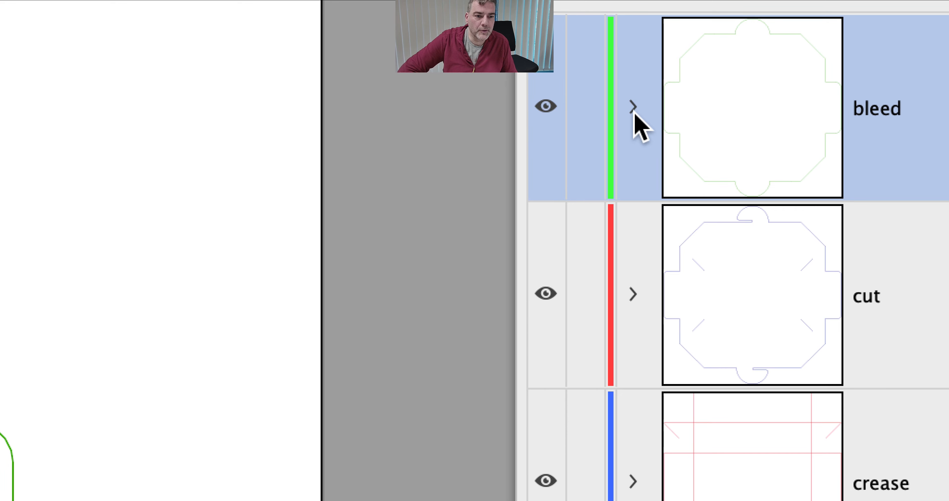
{"action": "left_click", "coordinate": [464, 92]}
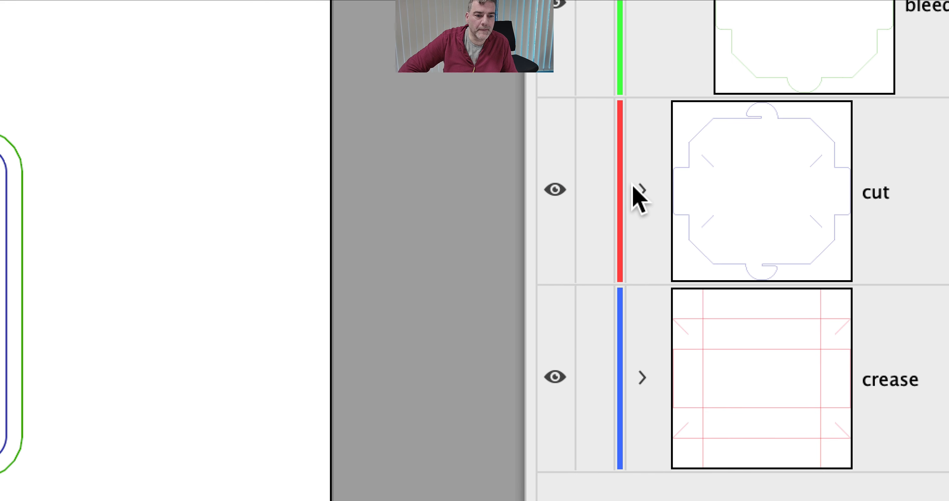
{"action": "left_click", "coordinate": [509, 432]}
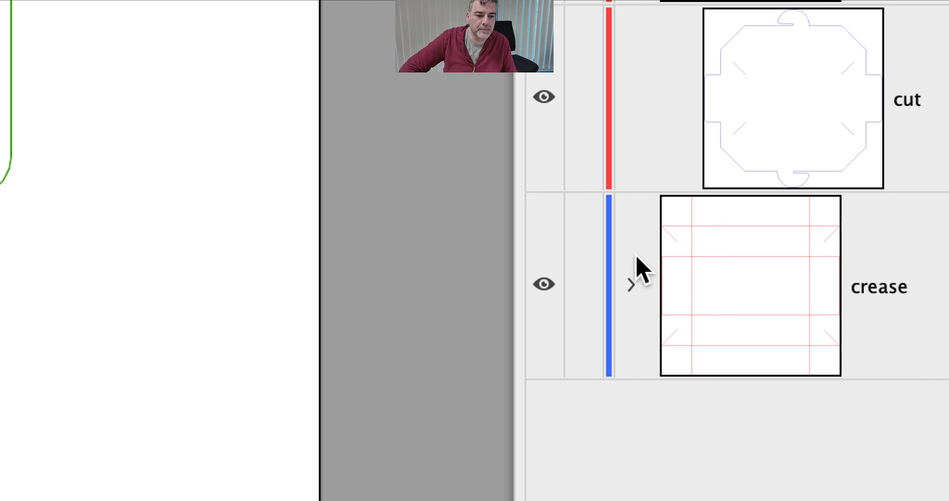
{"action": "left_click", "coordinate": [473, 427]}
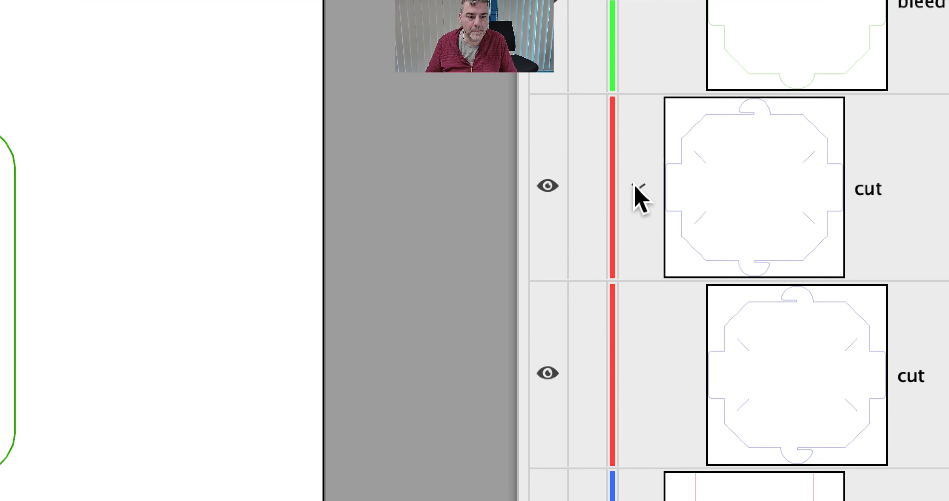
{"action": "left_click", "coordinate": [637, 187]}
{"action": "left_click", "coordinate": [636, 120]}
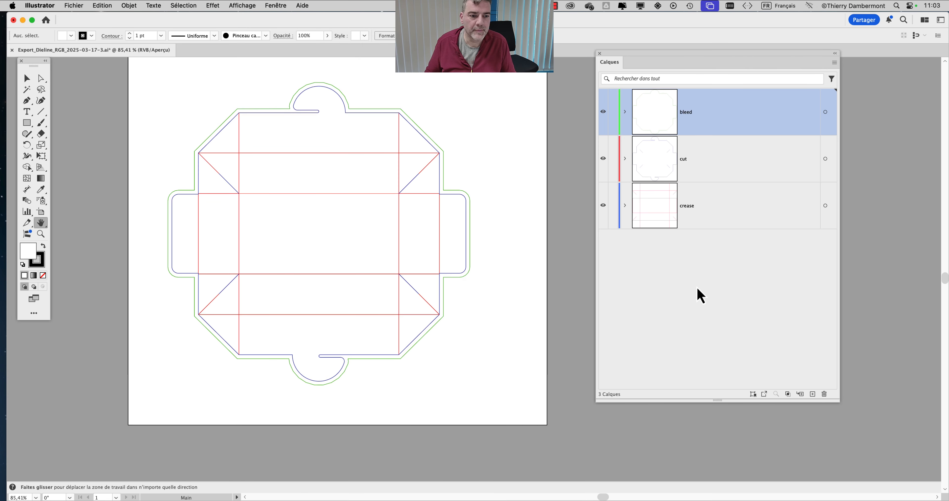
Step: Deselect the bleed layer and save the dieline document
{"action": "left_click", "coordinate": [698, 289]}
{"action": "left_click", "coordinate": [74, 6]}
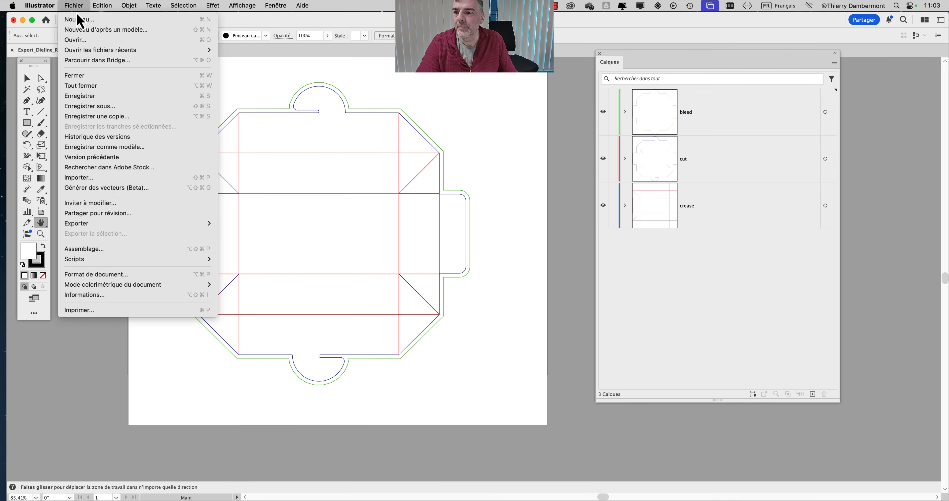
{"action": "left_click", "coordinate": [103, 101]}
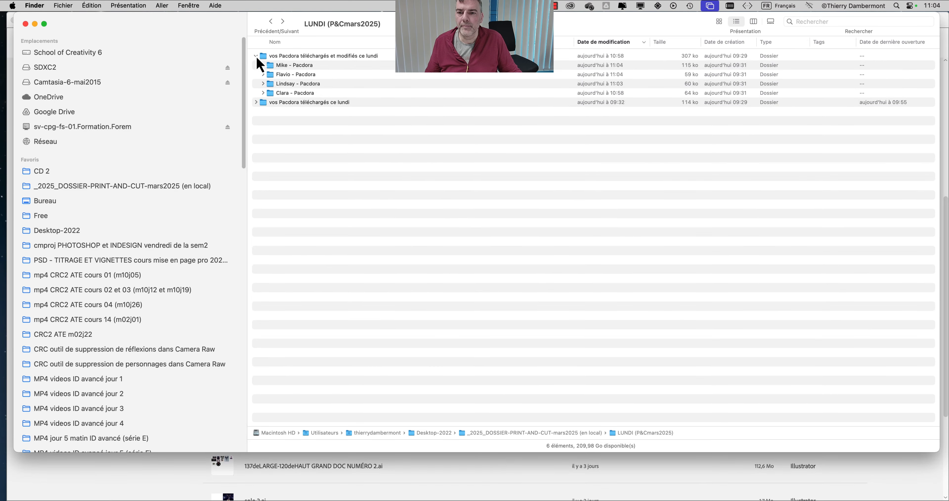
Step: Expand the folder "vos Pacdora téléchargés et modifiés ce lundi" with all its subfolders and open its five dieline files in Illustrator
{"action": "left_click", "coordinate": [256, 55], "text": "alt"}
{"action": "left_click", "coordinate": [256, 56], "text": "alt"}
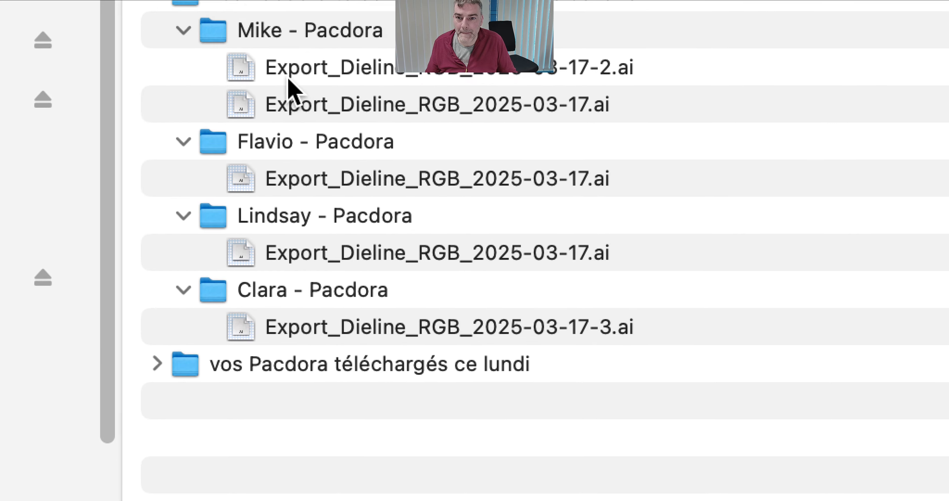
{"action": "left_click", "coordinate": [300, 55]}
{"action": "left_click", "coordinate": [310, 297], "text": "shift"}
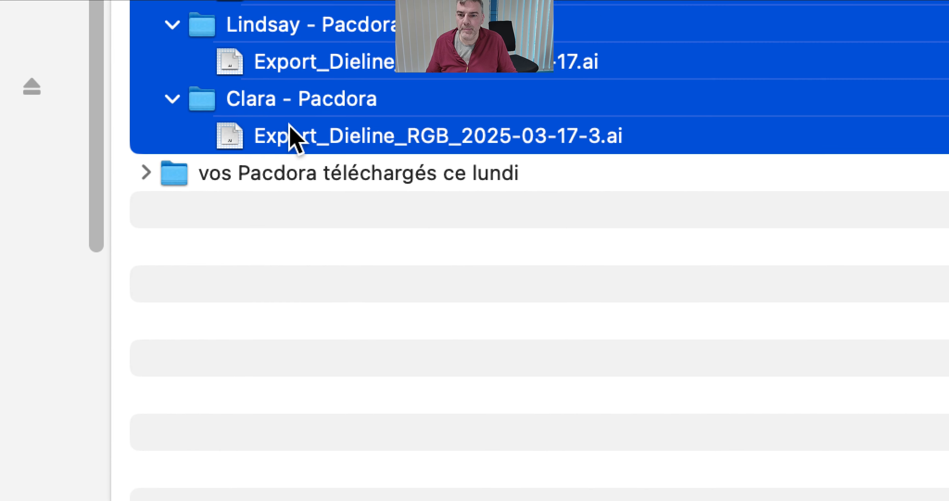
{"action": "left_click", "coordinate": [290, 99], "text": "super"}
{"action": "left_click", "coordinate": [286, 25], "text": "super"}
{"action": "left_click", "coordinate": [282, 0], "text": "super"}
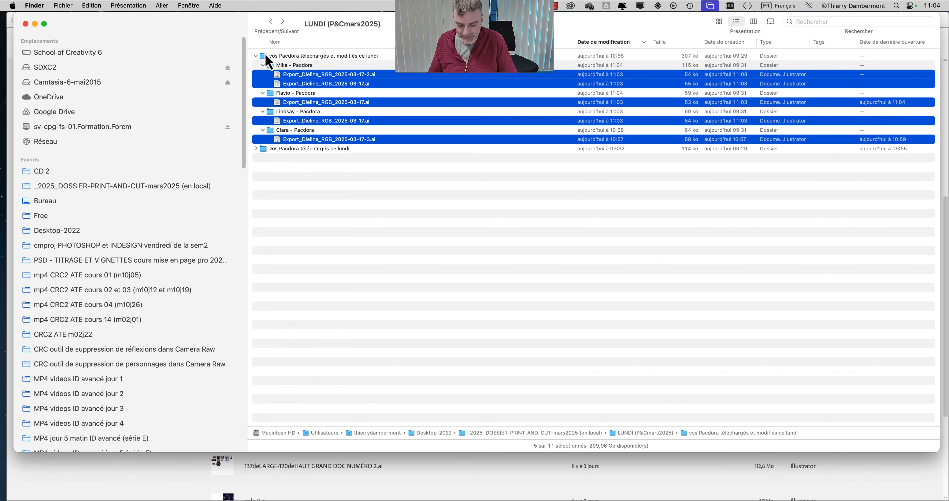
{"action": "key", "text": "super+o"}
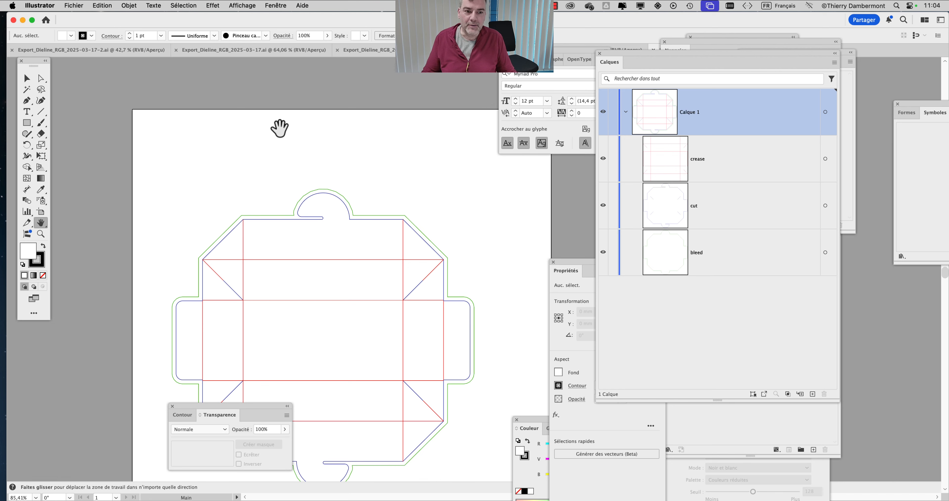
Step: Hide the floating panels, bring back only the Calques panel, and inspect the cut and bleed layers of the last opened dieline
{"action": "key", "text": "shift+Tab"}
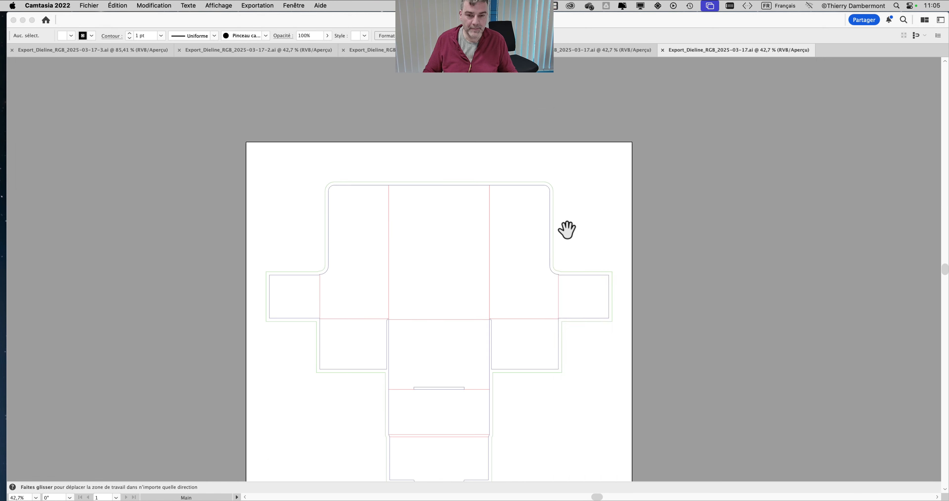
{"action": "left_click", "coordinate": [575, 230]}
{"action": "key", "text": "shift+Tab"}
{"action": "scroll", "coordinate": [574, 228], "scroll_direction": "right", "scroll_amount": 5}
{"action": "scroll", "coordinate": [342, 174], "scroll_direction": "down", "scroll_amount": 3}
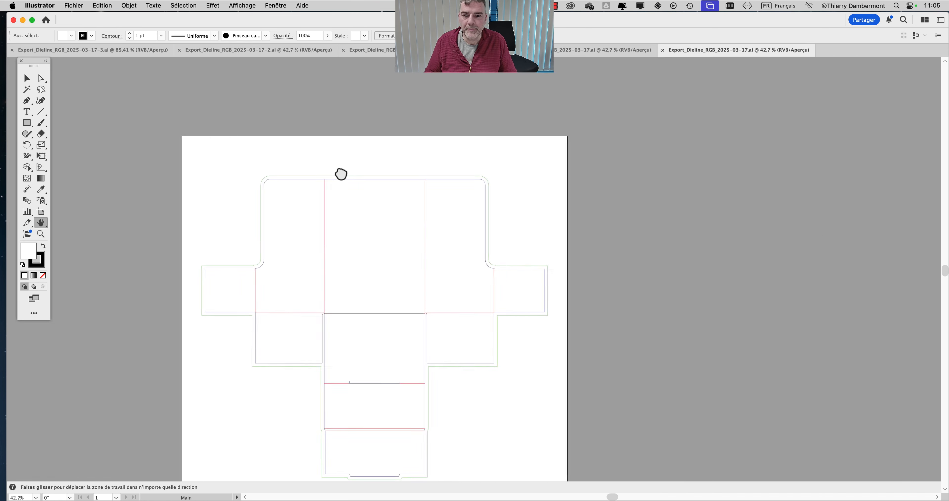
{"action": "left_click", "coordinate": [276, 5]}
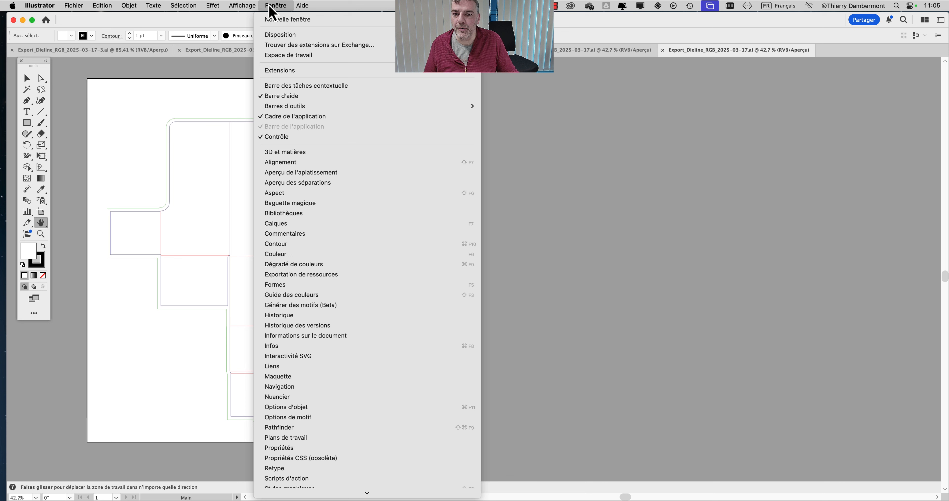
{"action": "left_click", "coordinate": [308, 224]}
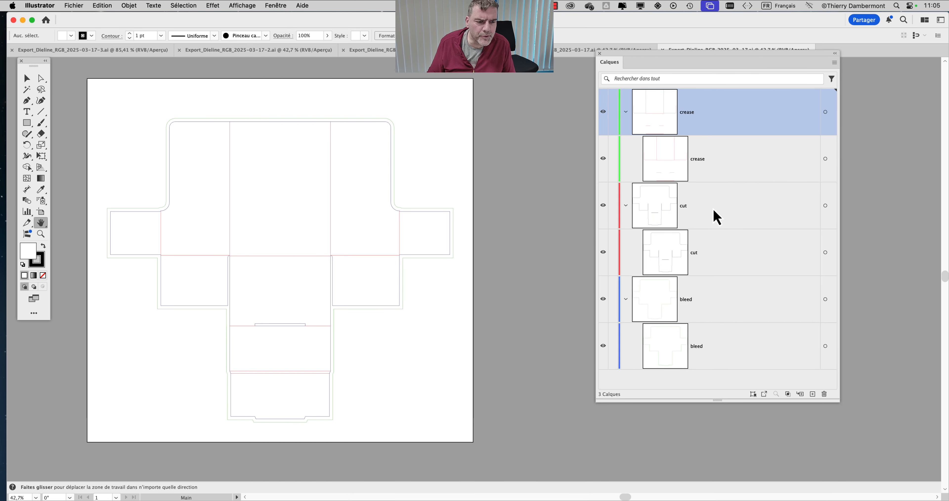
{"action": "left_click", "coordinate": [717, 217]}
{"action": "left_click", "coordinate": [723, 300]}
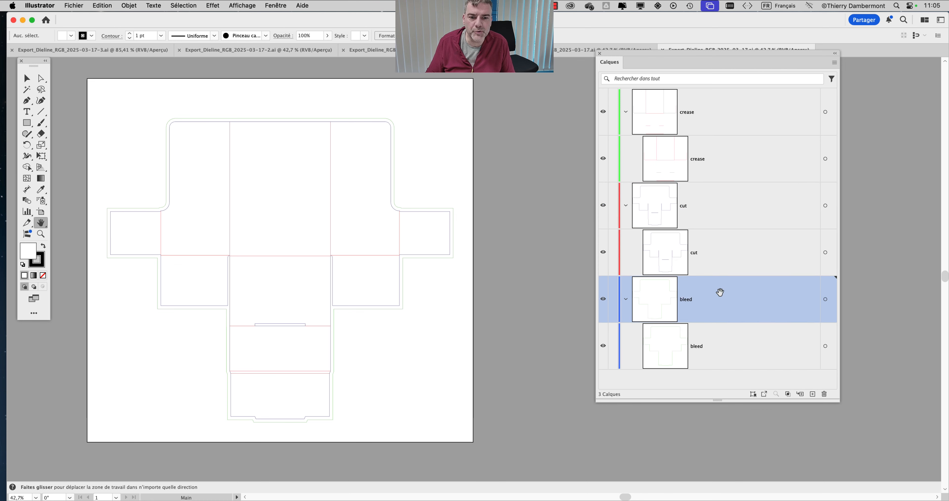
Step: Check what the bleed, crease and cut layers of Export_Dieline_RGB_2025-03-17-3.ai contain by toggling the visibility of each
{"action": "left_click", "coordinate": [74, 50]}
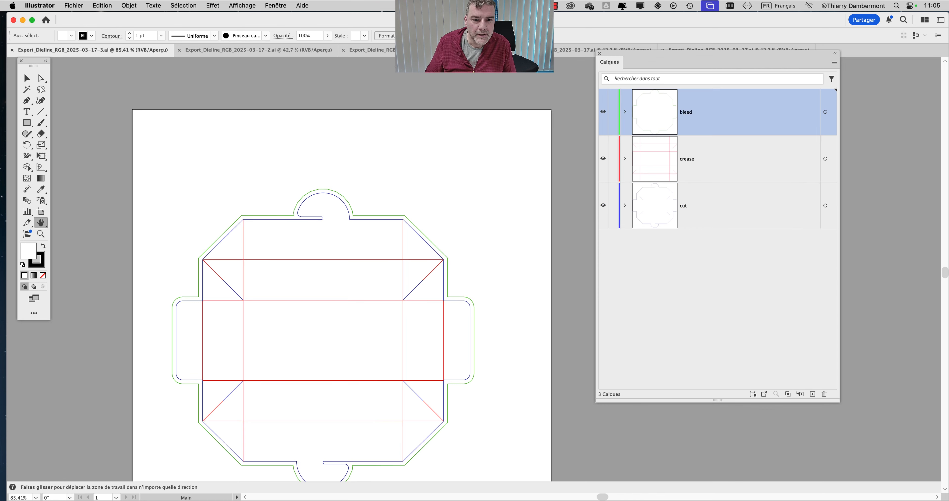
{"action": "left_click_drag", "start_coordinate": [484, 183], "coordinate": [502, 122]}
{"action": "left_click", "coordinate": [603, 112]}
{"action": "left_click", "coordinate": [603, 112]}
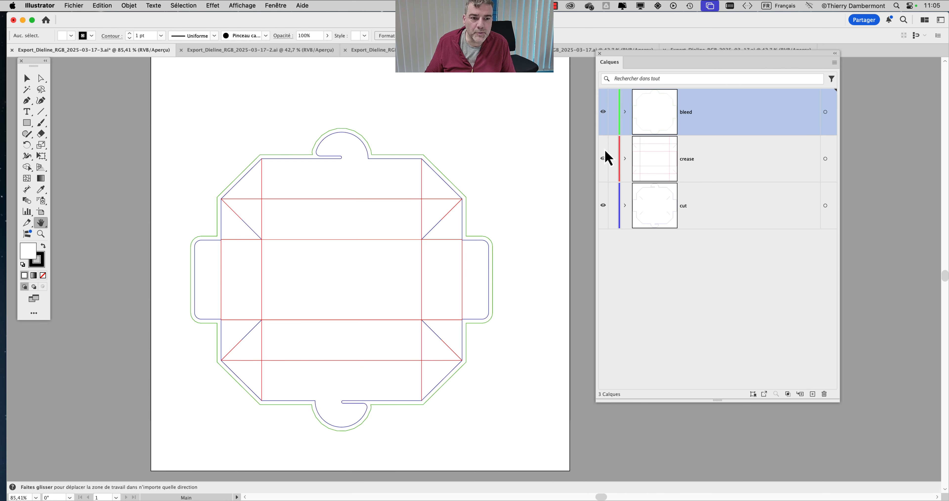
{"action": "left_click", "coordinate": [603, 158]}
{"action": "left_click", "coordinate": [603, 160]}
{"action": "left_click", "coordinate": [603, 205]}
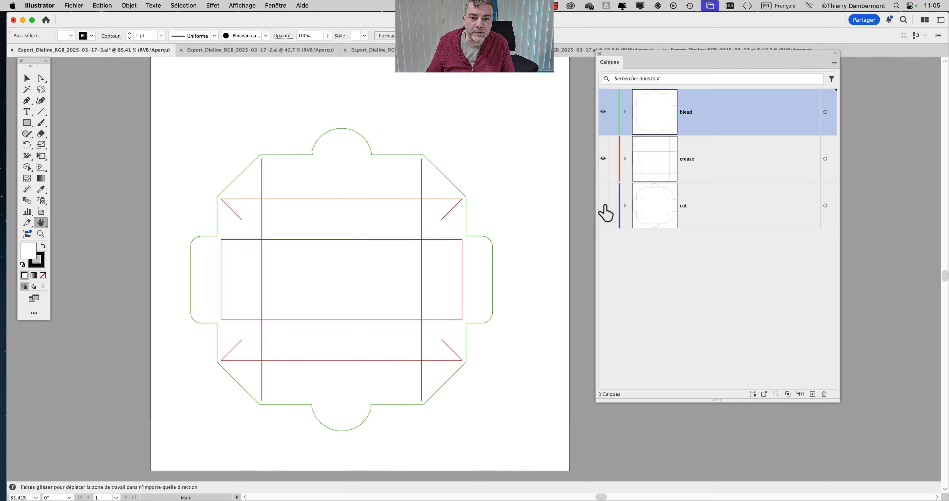
{"action": "left_click", "coordinate": [603, 205]}
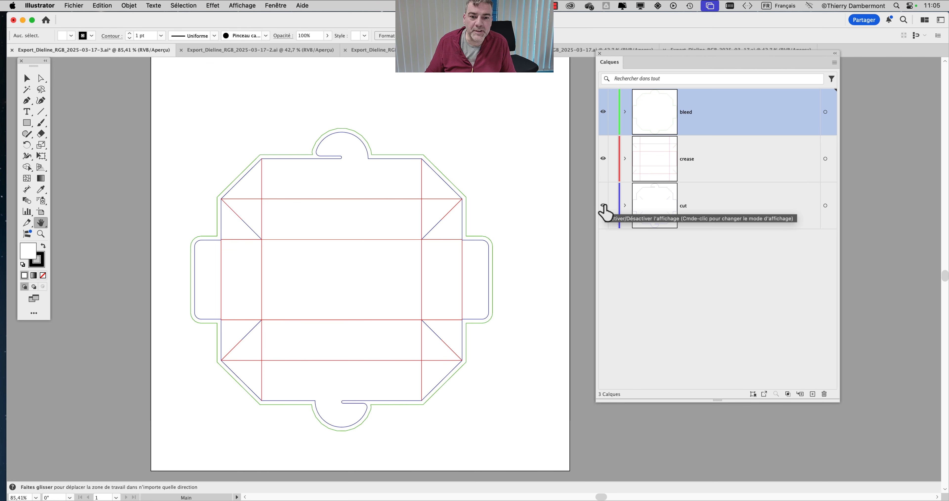
Step: Check the Crease, Cut and Bleed layers of Export_Dieline_RGB_2025-03-17-2.ai by toggling their visibility, and compare their names with the first dieline's
{"action": "left_click", "coordinate": [223, 51]}
{"action": "left_click_drag", "start_coordinate": [468, 234], "coordinate": [475, 148]}
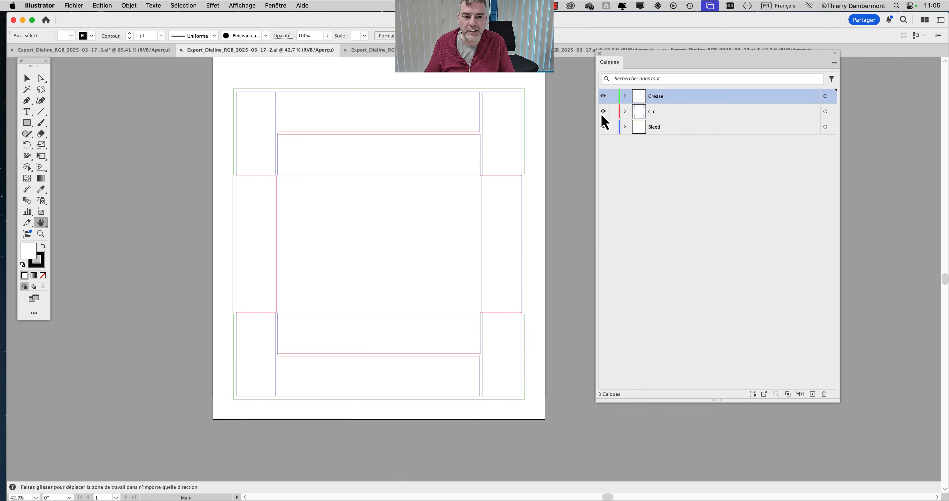
{"action": "left_click", "coordinate": [603, 97]}
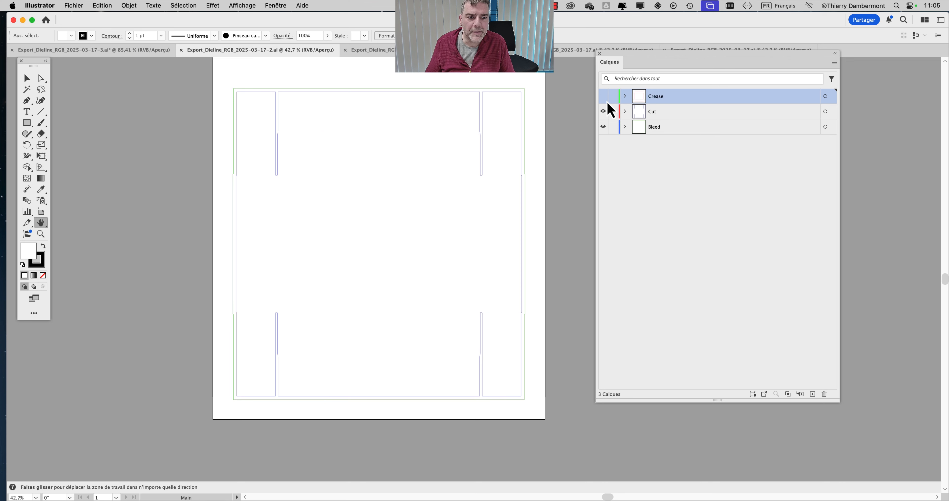
{"action": "left_click", "coordinate": [603, 111]}
{"action": "left_click", "coordinate": [603, 111]}
{"action": "left_click", "coordinate": [603, 127]}
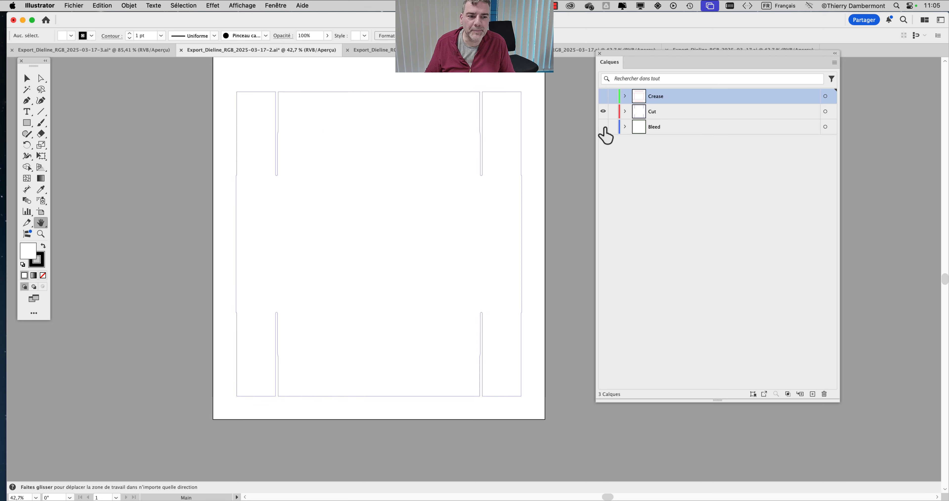
{"action": "left_click", "coordinate": [603, 126]}
{"action": "left_click", "coordinate": [134, 52]}
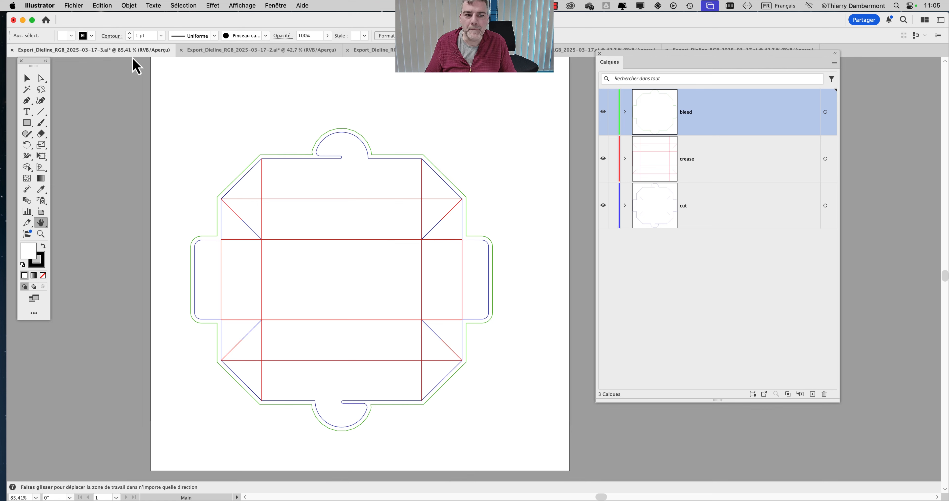
{"action": "left_click", "coordinate": [276, 52]}
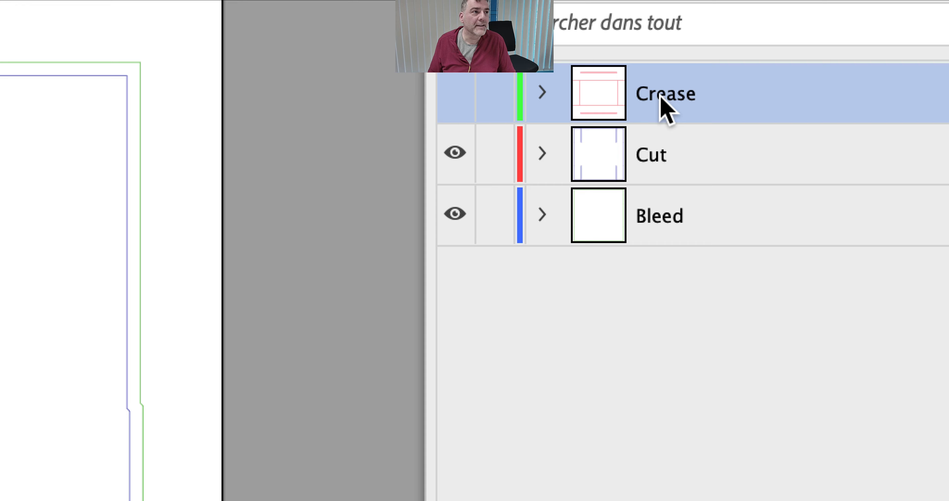
Step: Rename the Crease and Cut layers of Export_Dieline_RGB_2025-03-17-2.ai in lowercase as crease and cut
{"action": "double_click", "coordinate": [663, 105]}
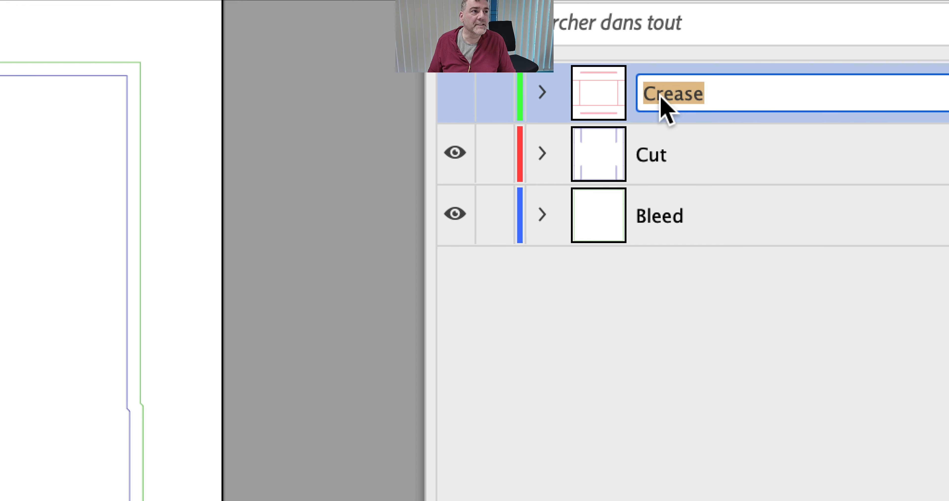
{"action": "left_click_drag", "start_coordinate": [654, 92], "coordinate": [637, 90]}
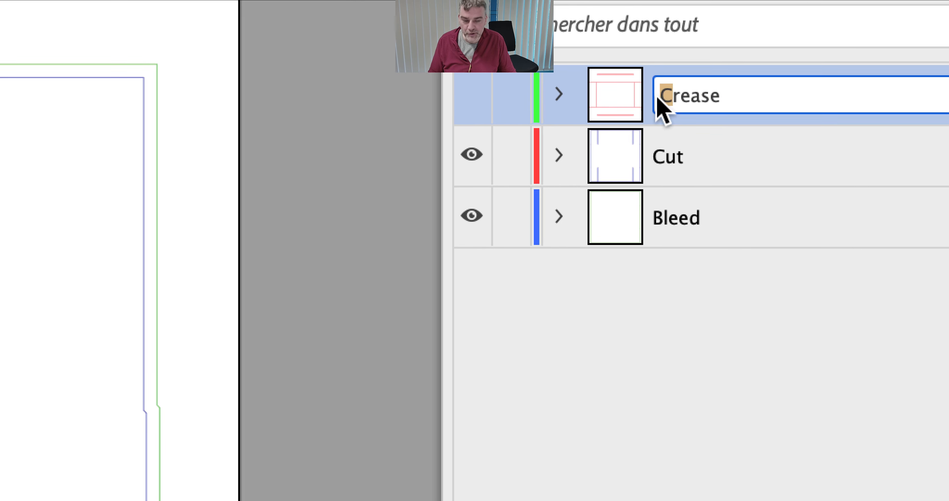
{"action": "type", "text": "c"}
{"action": "left_click", "coordinate": [674, 165]}
{"action": "double_click", "coordinate": [674, 165]}
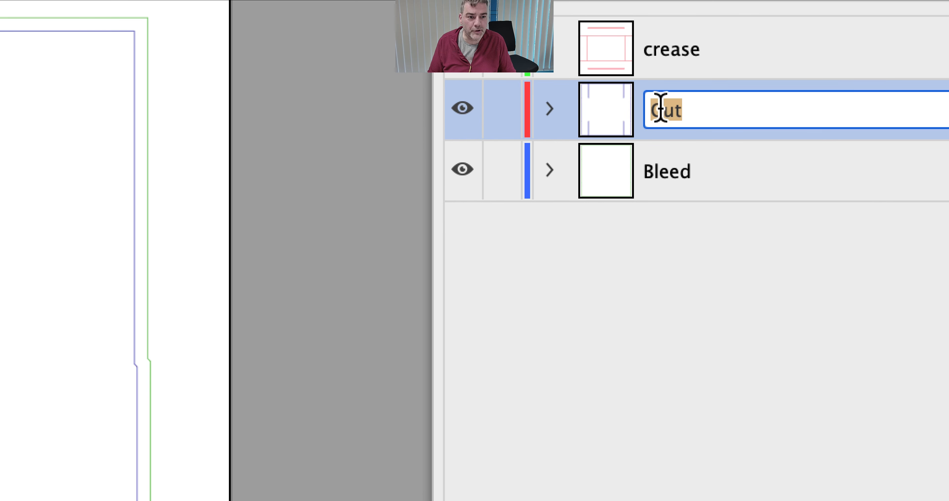
{"action": "left_click_drag", "start_coordinate": [664, 110], "coordinate": [649, 109]}
{"action": "type", "text": "c"}
Step: Rename the Bleed layer of the same dieline in lowercase as bleed
{"action": "left_click", "coordinate": [659, 122]}
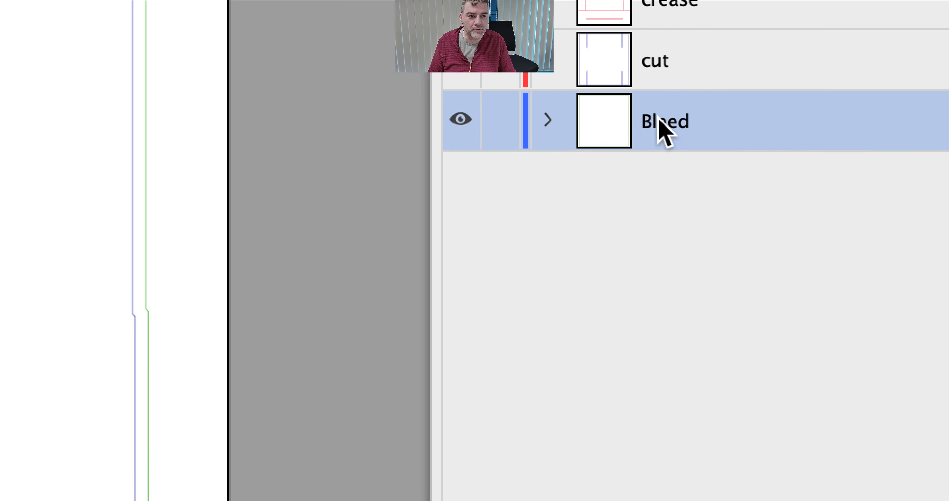
{"action": "double_click", "coordinate": [660, 122]}
{"action": "left_click_drag", "start_coordinate": [660, 121], "coordinate": [645, 120]}
{"action": "type", "text": "b"}
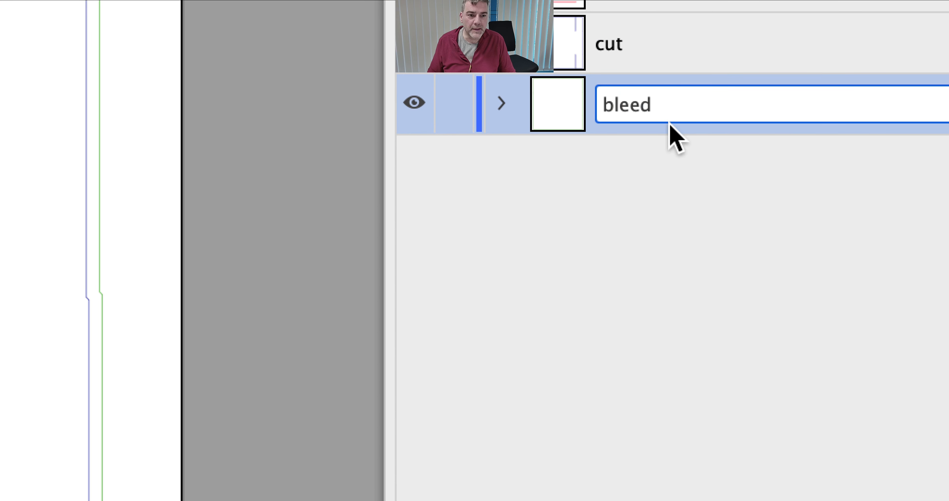
{"action": "key", "text": "Return"}
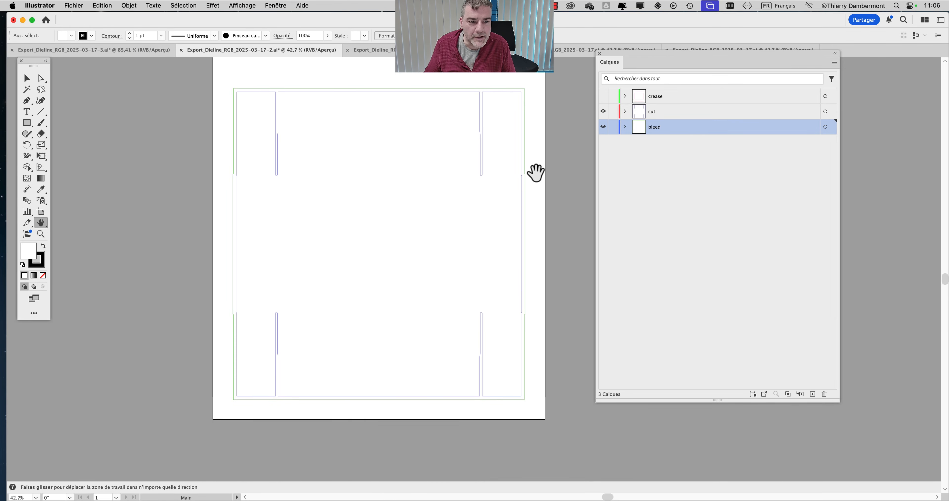
Step: Make the crease layer visible again and review the whole dieline
{"action": "key", "text": "super+1"}
{"action": "left_click", "coordinate": [603, 96]}
{"action": "scroll", "coordinate": [475, 178], "scroll_direction": "down", "scroll_amount": 3}
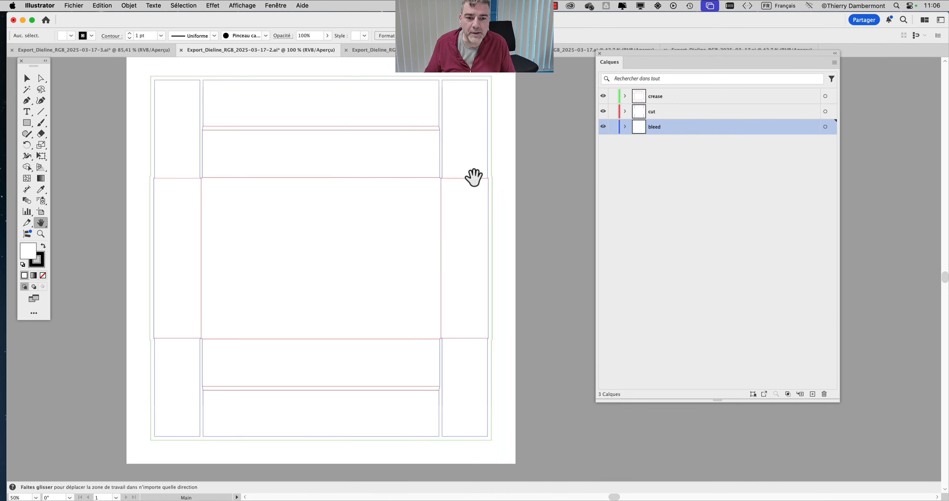
{"action": "scroll", "coordinate": [475, 173], "scroll_direction": "up", "scroll_amount": 1}
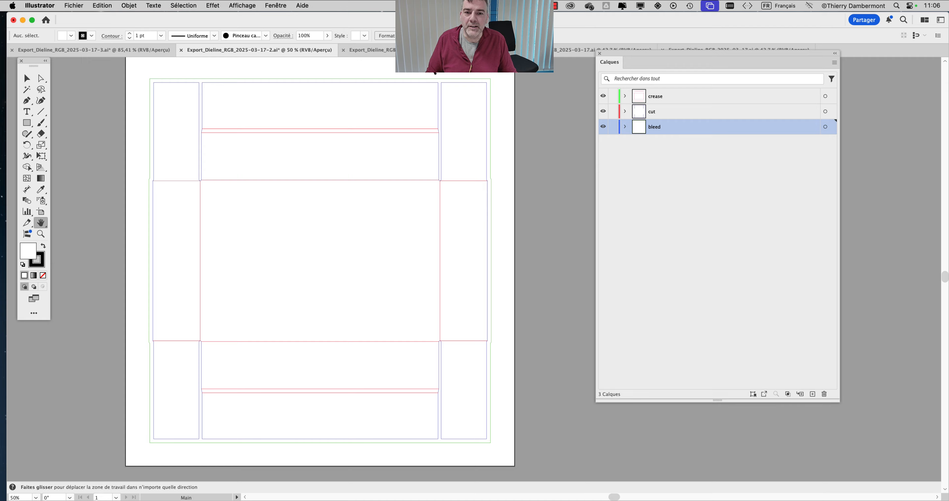
Step: In the third open dieline, rename the Crease and Cut layers in lowercase as crease and cut
{"action": "left_click", "coordinate": [370, 50]}
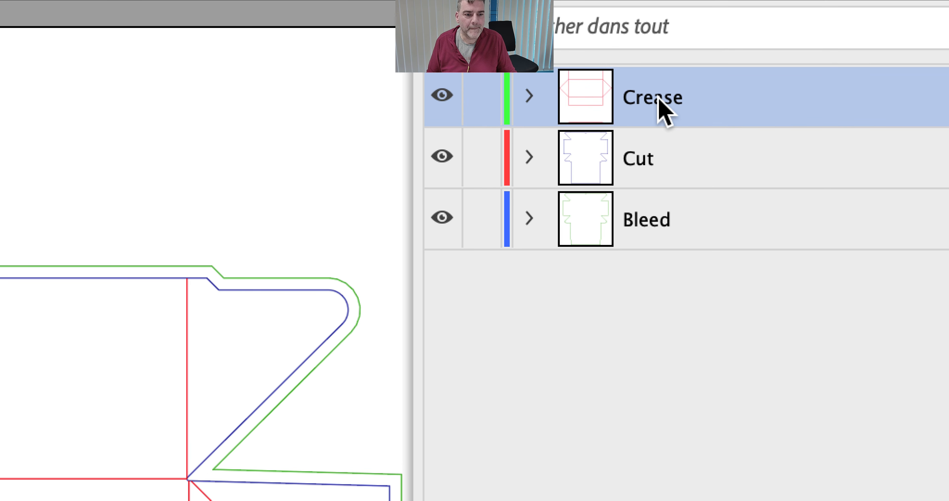
{"action": "double_click", "coordinate": [659, 100]}
{"action": "left_click", "coordinate": [657, 96]}
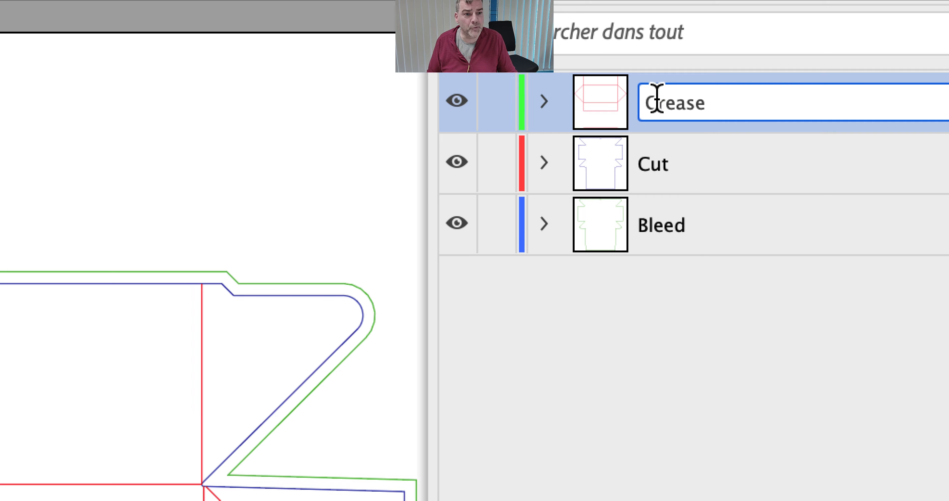
{"action": "left_click_drag", "start_coordinate": [658, 97], "coordinate": [629, 96]}
{"action": "type", "text": "c"}
{"action": "left_click", "coordinate": [650, 165]}
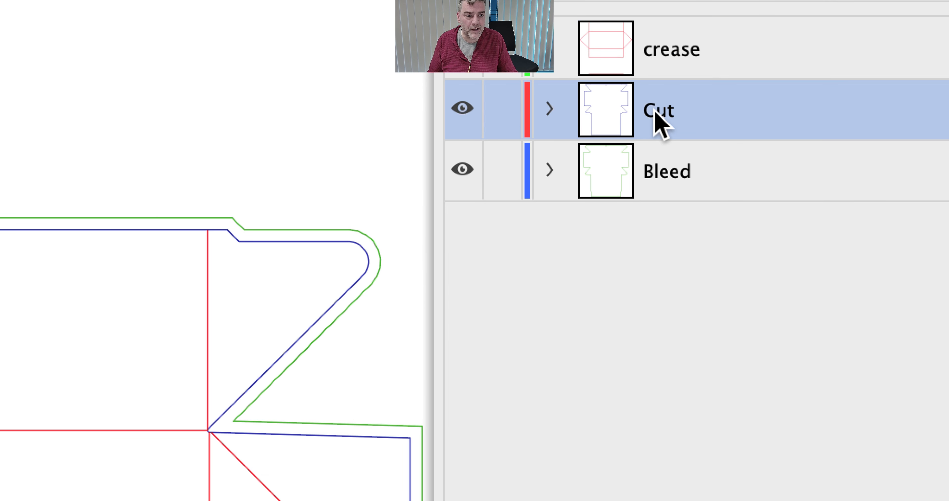
{"action": "double_click", "coordinate": [658, 115]}
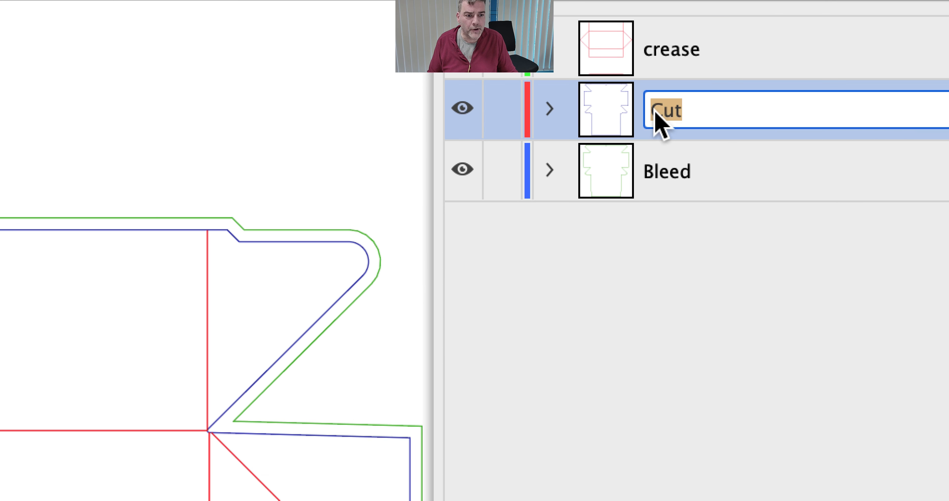
{"action": "left_click", "coordinate": [657, 111]}
{"action": "left_click_drag", "start_coordinate": [660, 111], "coordinate": [653, 111]}
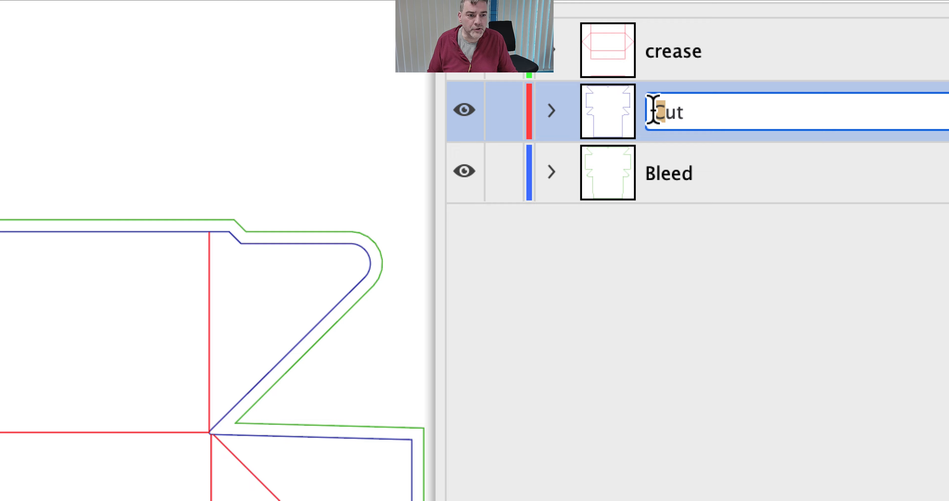
{"action": "type", "text": "c"}
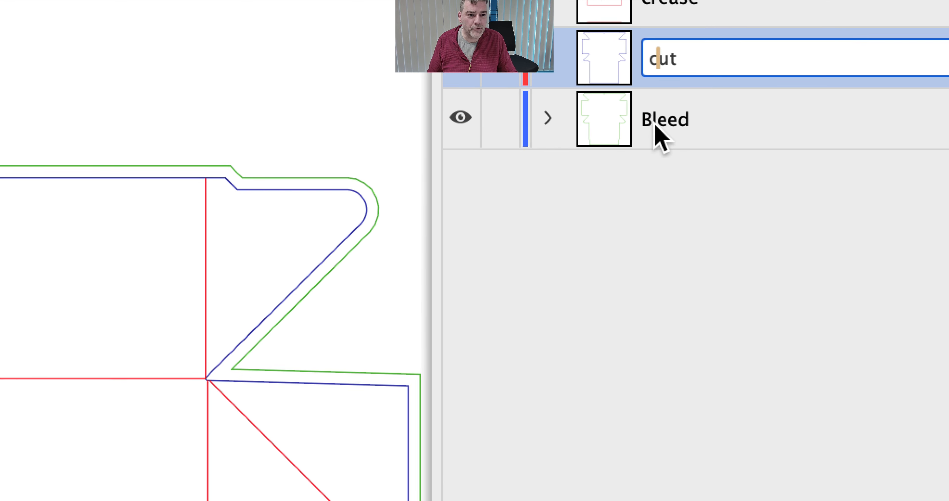
Step: Rename the third dieline's Bleed layer in lowercase as bleed and look over the box outline
{"action": "double_click", "coordinate": [658, 177]}
{"action": "left_click", "coordinate": [656, 174]}
{"action": "left_click_drag", "start_coordinate": [659, 174], "coordinate": [653, 174]}
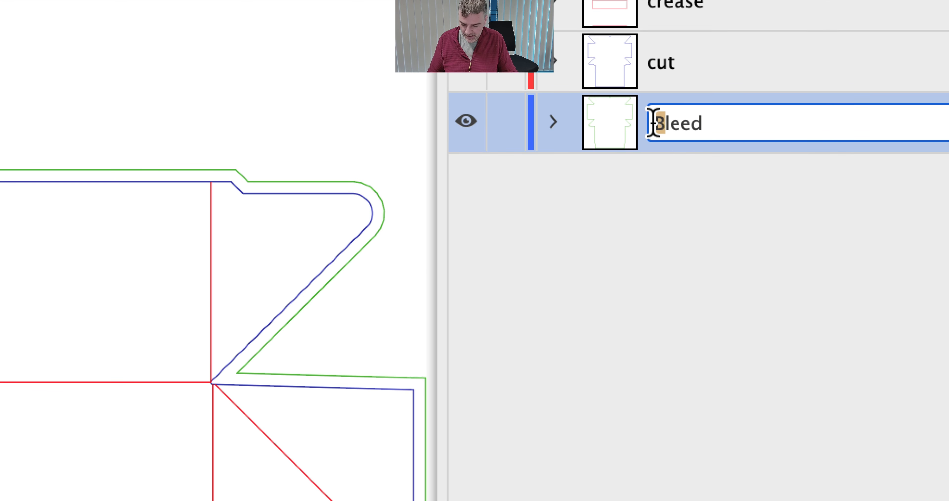
{"action": "type", "text": "b"}
{"action": "key", "text": "Return"}
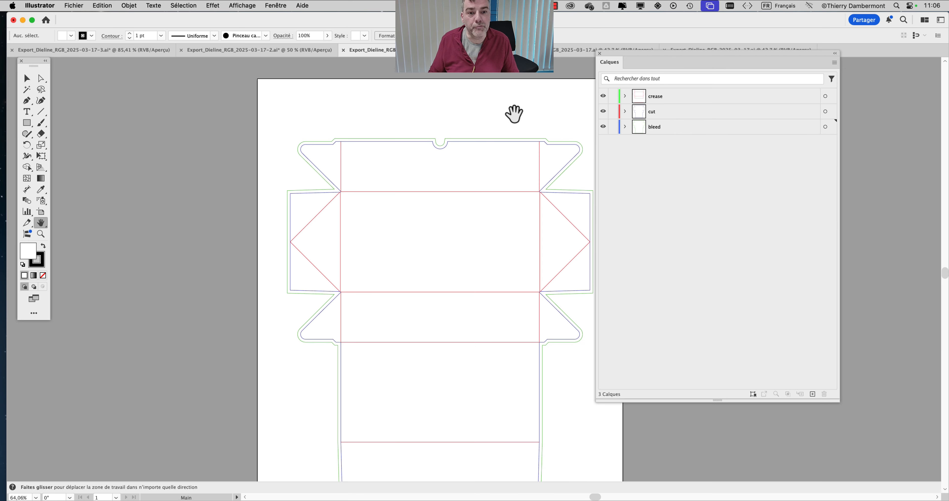
{"action": "left_click_drag", "start_coordinate": [515, 112], "coordinate": [432, 99]}
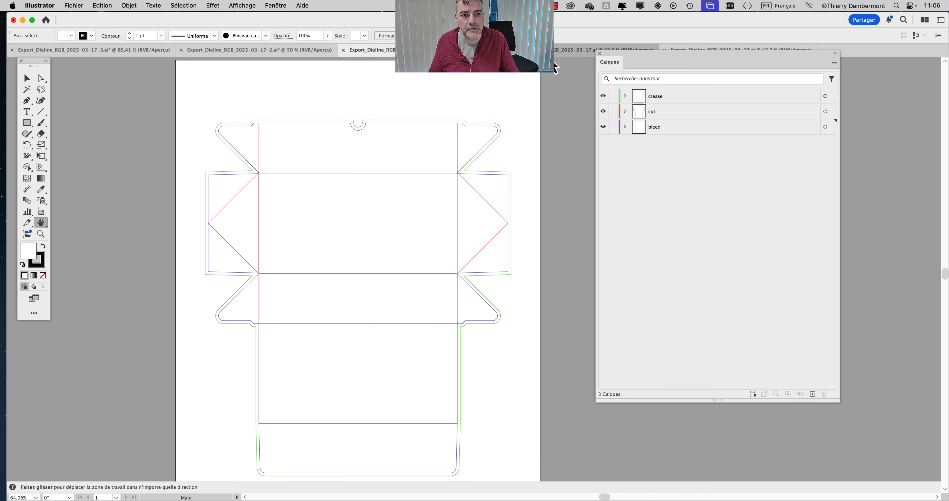
Step: In the fourth open dieline, check the artwork on the crease and cut layers by toggling their visibility
{"action": "left_click", "coordinate": [627, 51]}
{"action": "left_click_drag", "start_coordinate": [632, 63], "coordinate": [639, 107]}
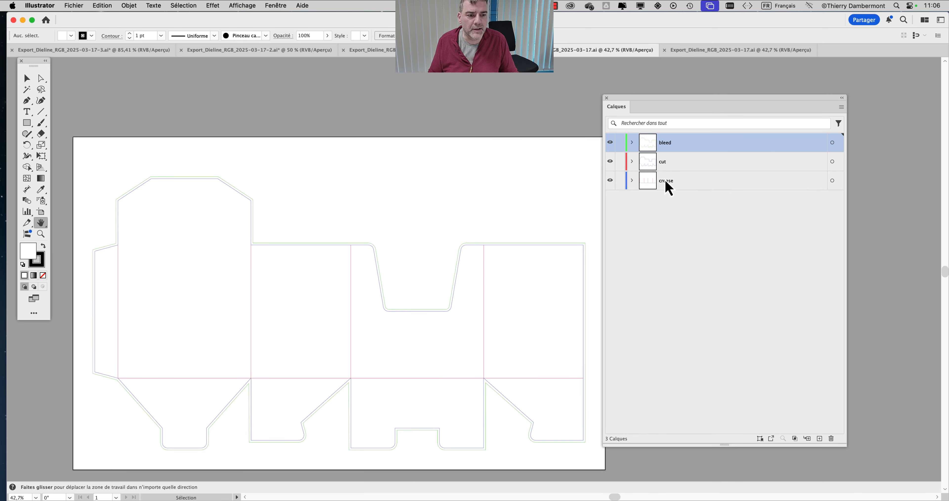
{"action": "left_click", "coordinate": [610, 180]}
{"action": "left_click", "coordinate": [611, 181]}
{"action": "left_click", "coordinate": [610, 161]}
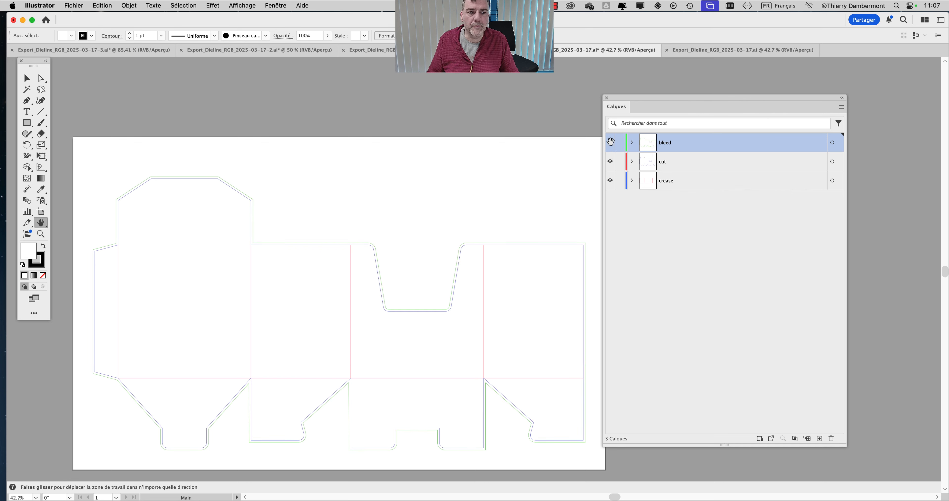
Step: In the last open dieline, collapse the crease, cut and bleed layers so only the three top-level layers are listed
{"action": "left_click", "coordinate": [699, 52]}
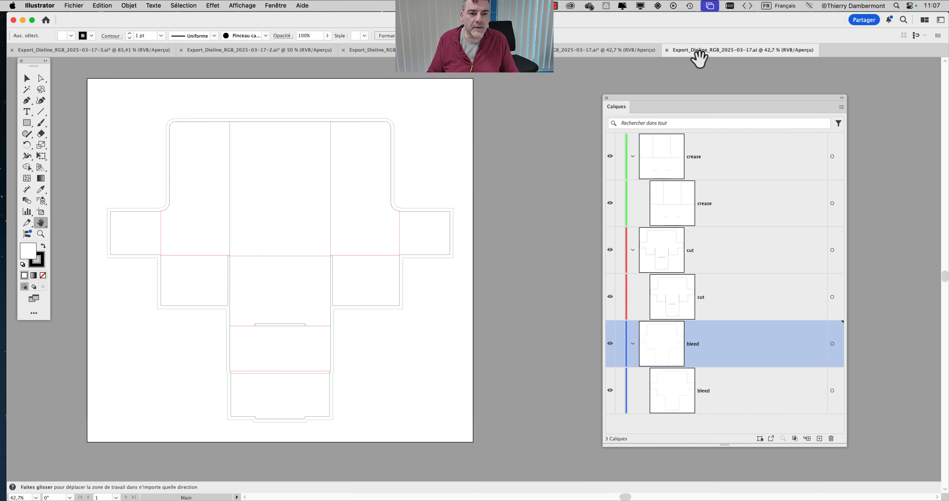
{"action": "left_click", "coordinate": [631, 157]}
{"action": "left_click", "coordinate": [633, 204]}
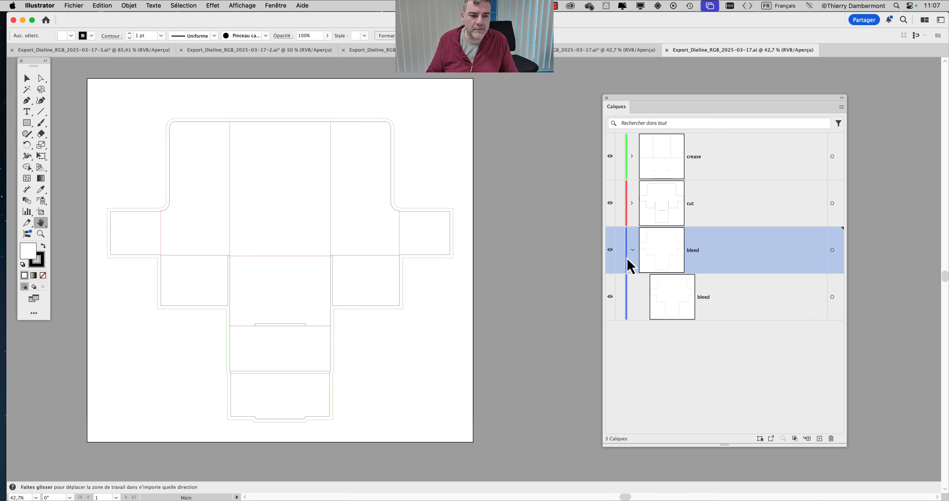
{"action": "left_click", "coordinate": [633, 250]}
Step: Review each of the open dielines in turn, checking that their layers are named crease, cut and bleed
{"action": "left_click", "coordinate": [145, 51]}
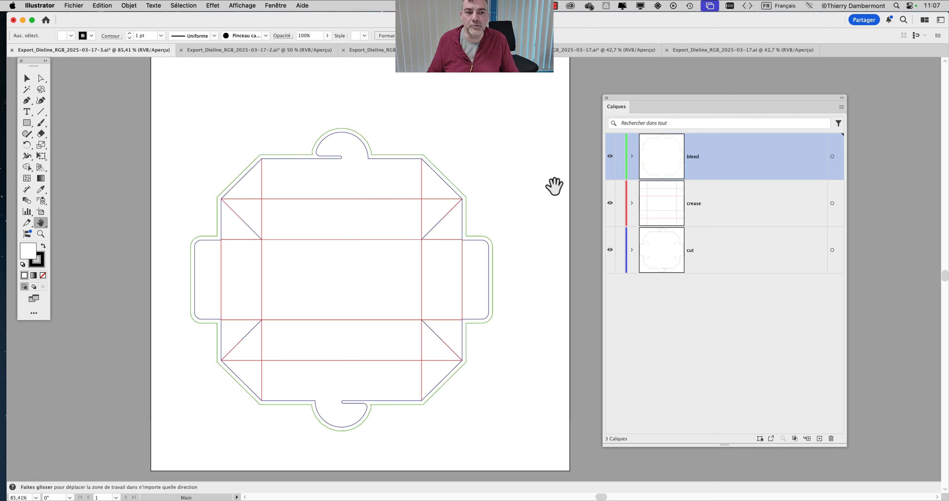
{"action": "left_click", "coordinate": [274, 50]}
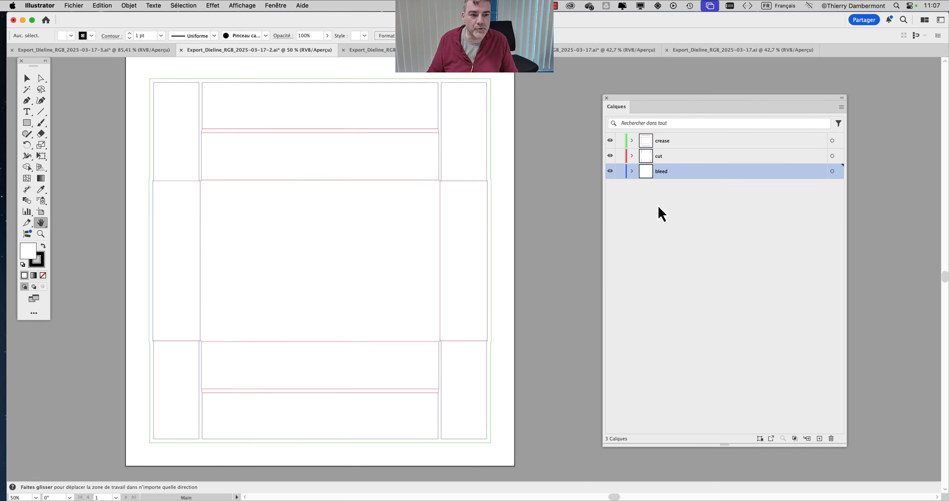
{"action": "left_click", "coordinate": [371, 50]}
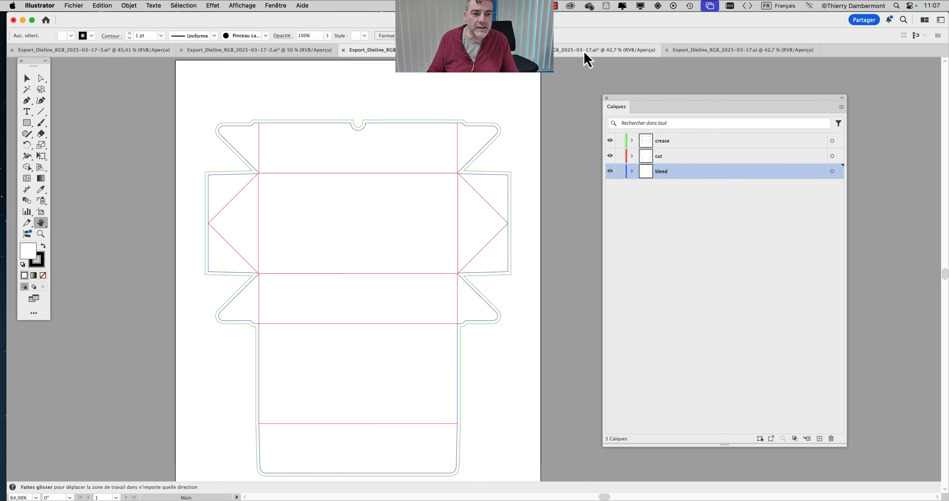
{"action": "left_click", "coordinate": [563, 51]}
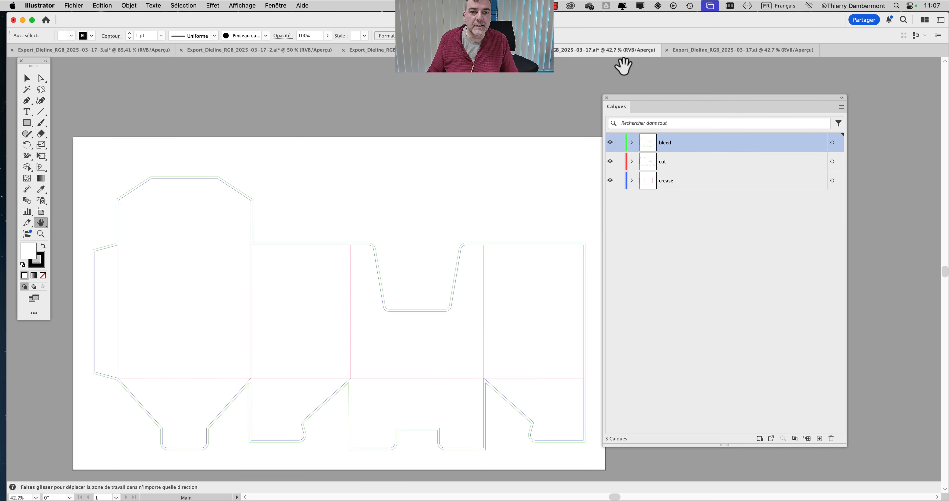
{"action": "left_click", "coordinate": [736, 54]}
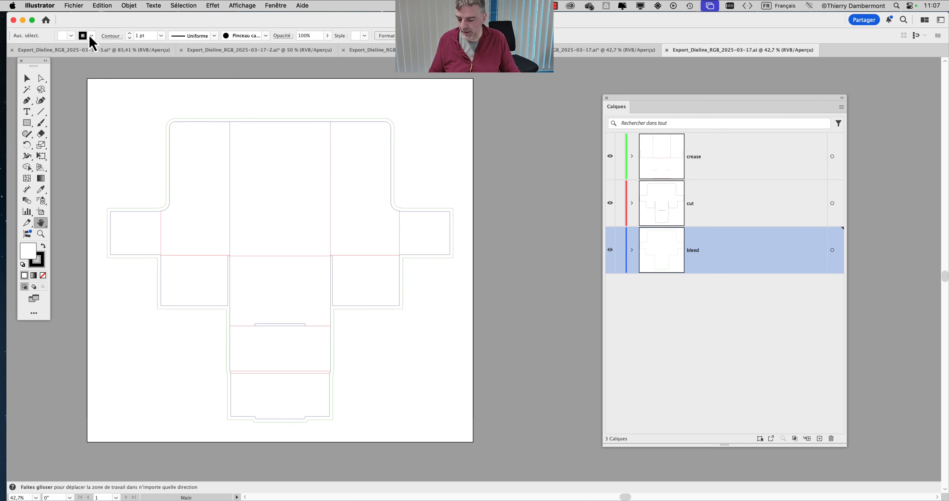
Step: Save the modified dielines one after another, from Export_Dieline_RGB_2025-03-17-3.ai through the fourth open file, ending on the last open dieline
{"action": "left_click", "coordinate": [70, 54]}
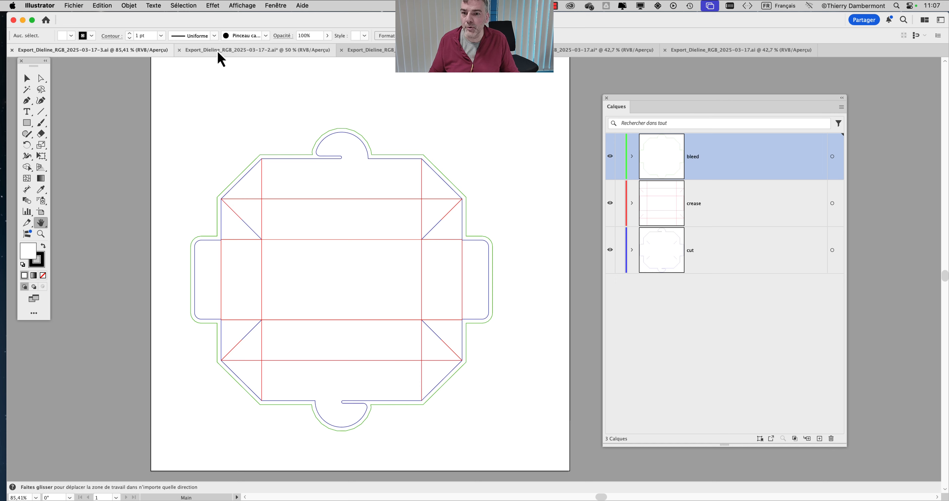
{"action": "left_click", "coordinate": [241, 55]}
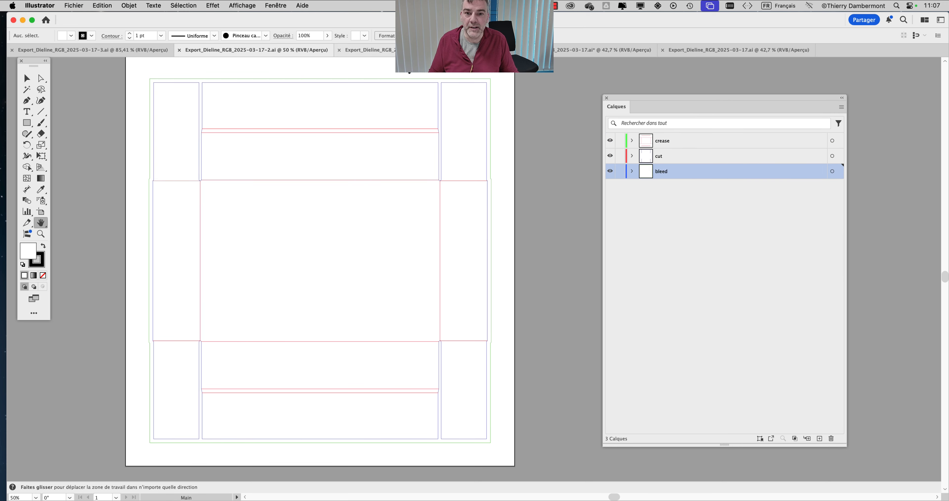
{"action": "left_click", "coordinate": [383, 50]}
{"action": "left_click", "coordinate": [566, 51]}
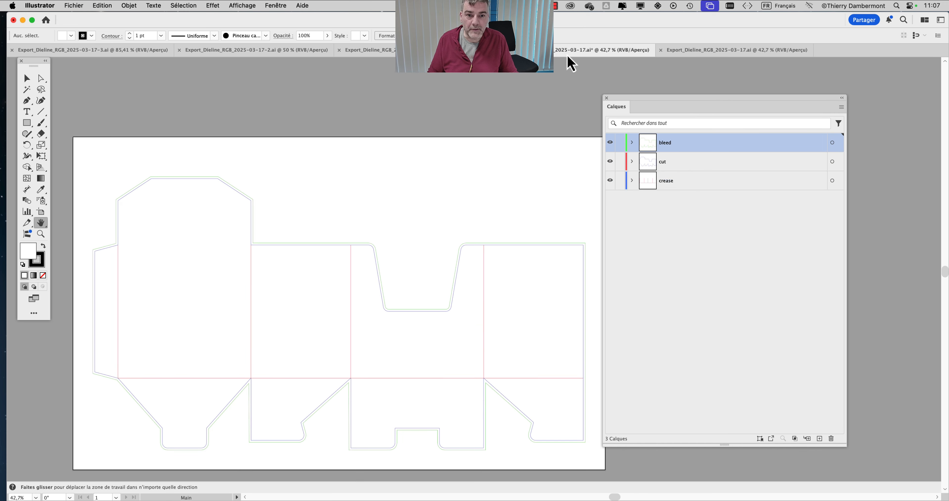
{"action": "left_click", "coordinate": [715, 55]}
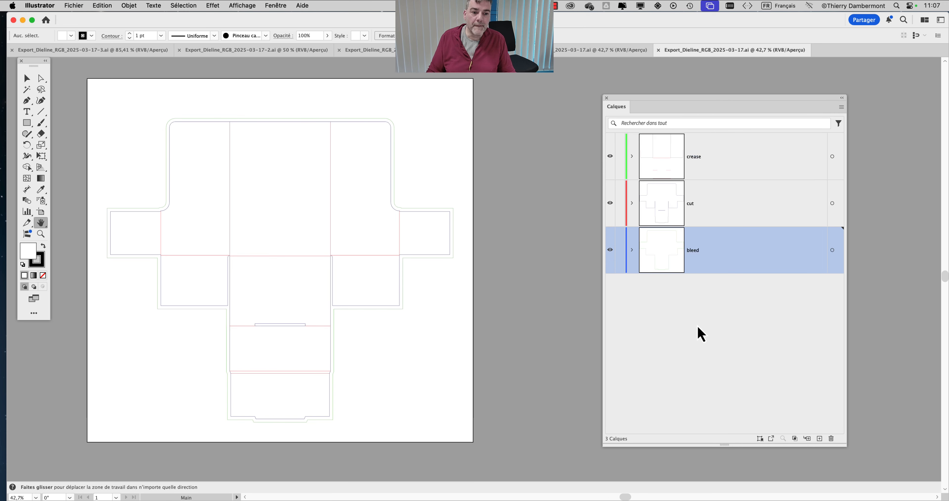